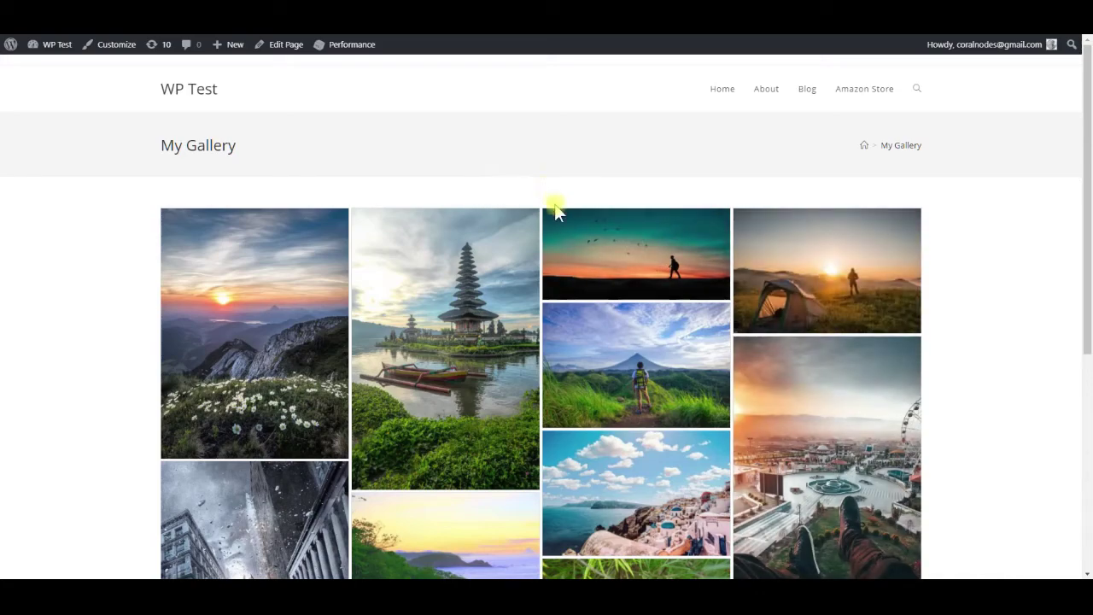
- Look over the image layout on the published My Gallery page from start to end
scroll(555, 213, "down", 3)
scroll(553, 252, "down", 3)
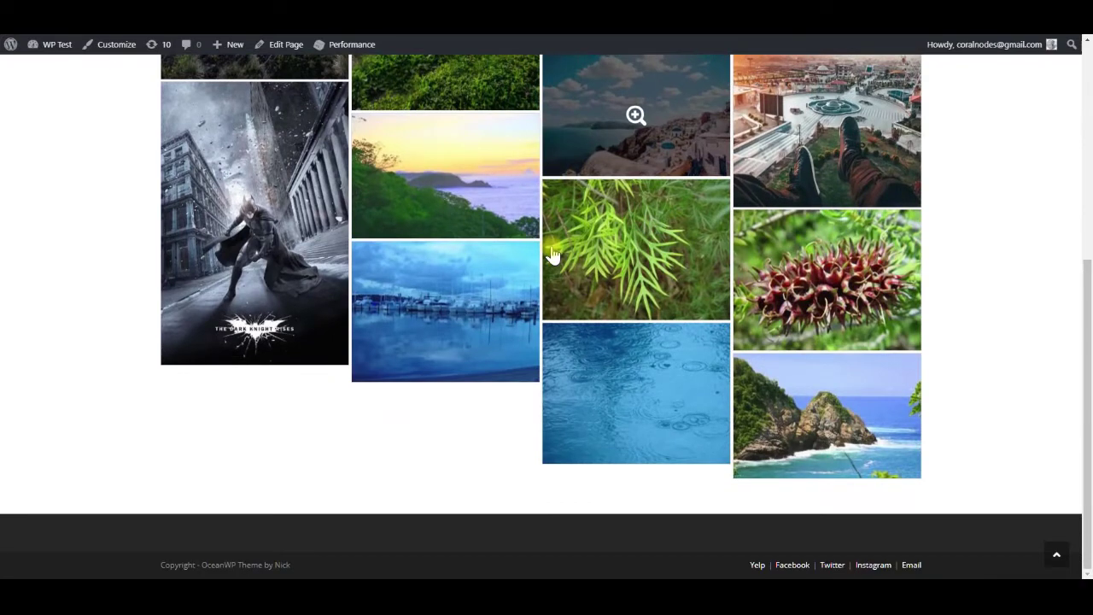
scroll(551, 253, "up", 5)
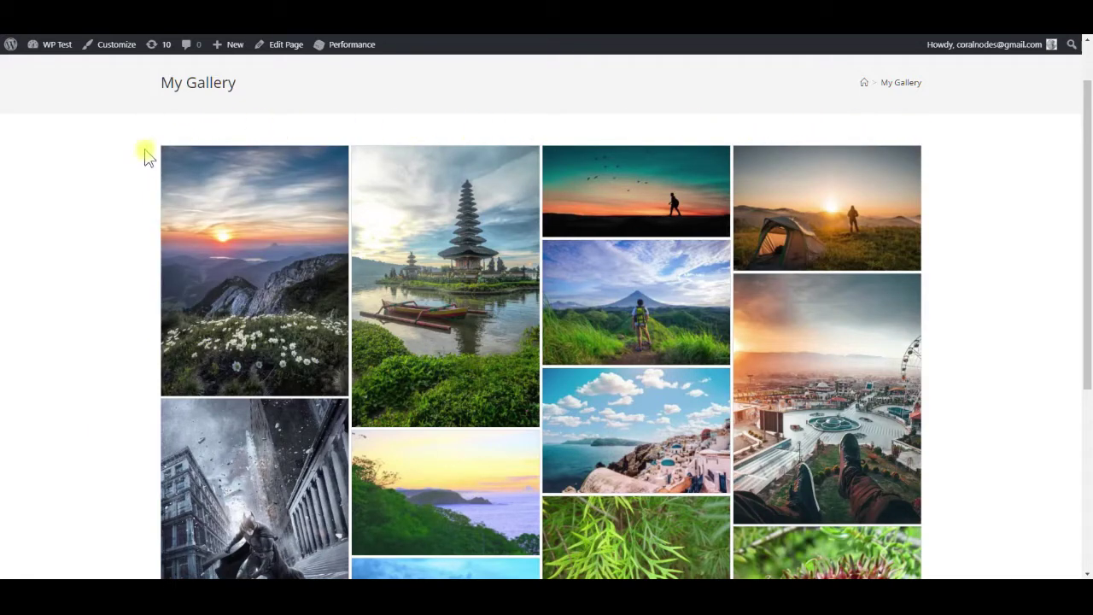
scroll(146, 179, "up", 1)
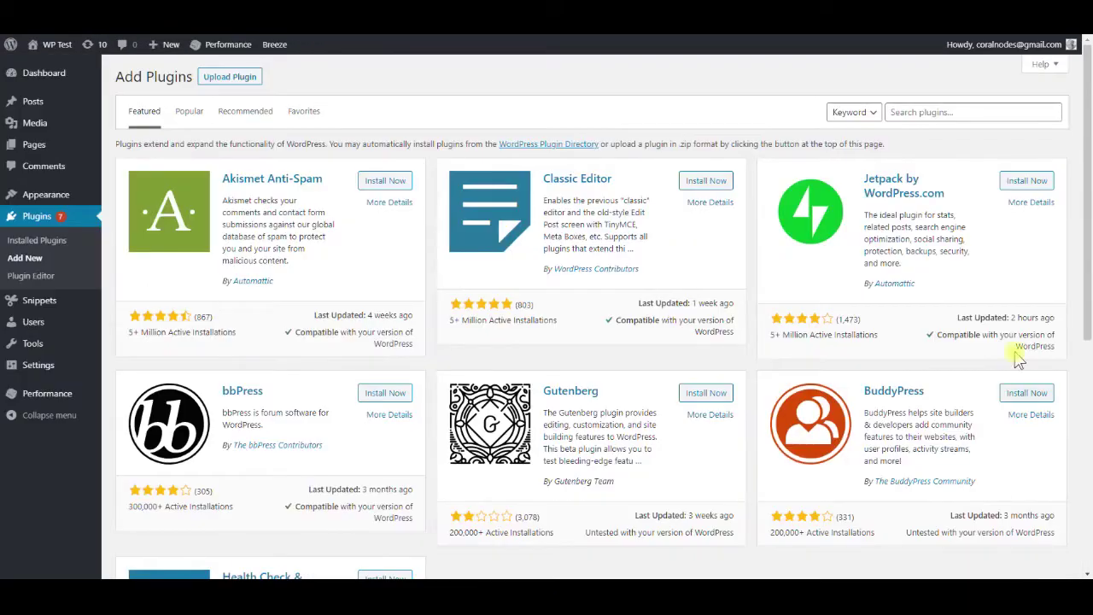
- Search the plugin directory for "foogallery", then install and activate the WordPress Gallery Plugin – FooGallery
left_click(990, 113)
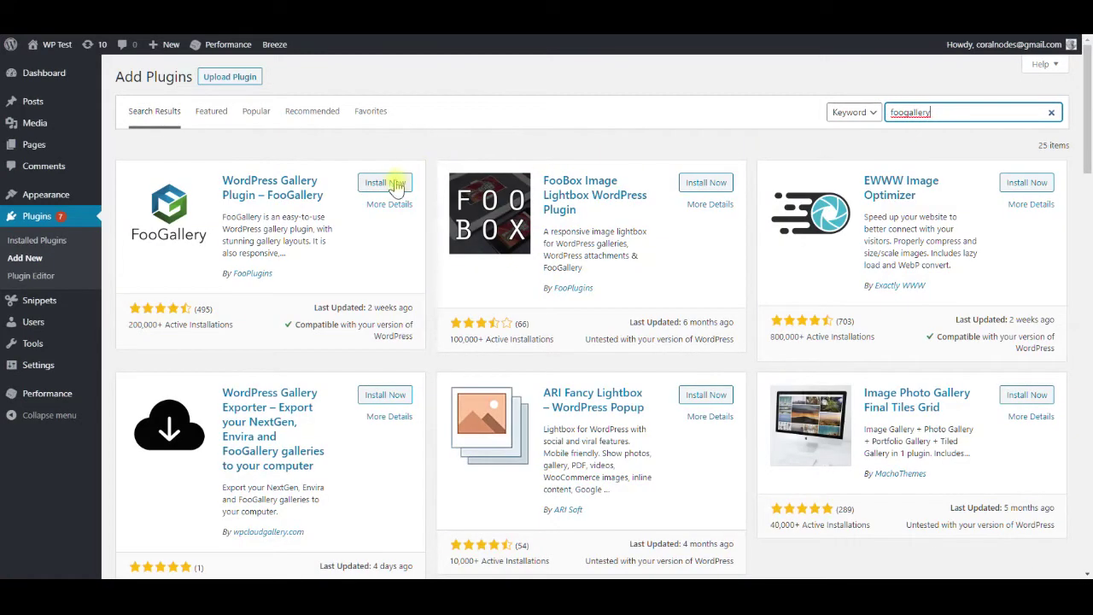
left_click(388, 182)
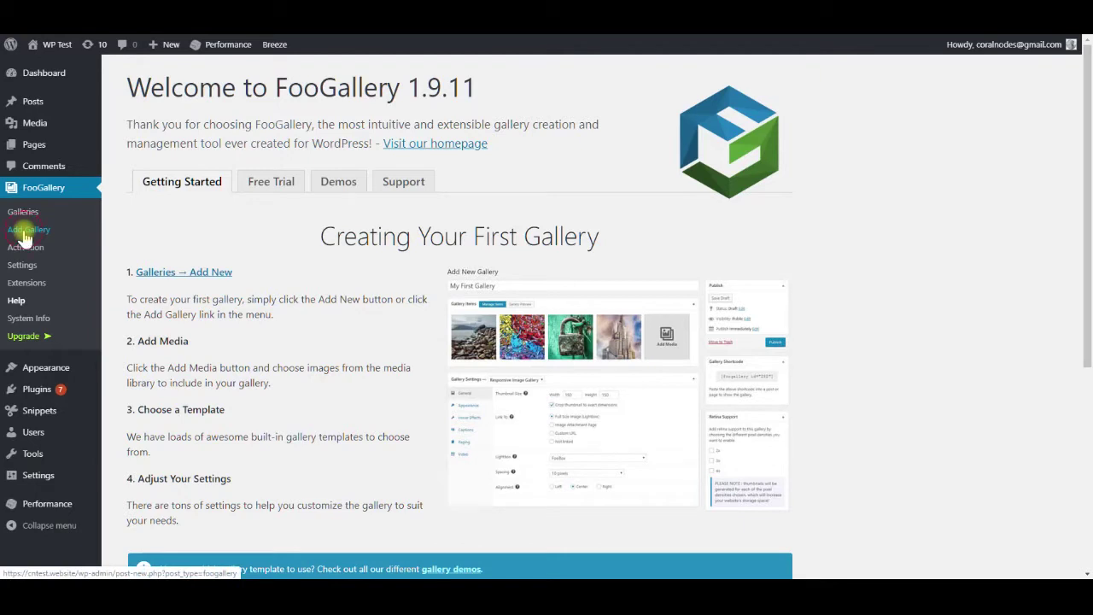
- Create a new FooGallery gallery titled "Masonry Gallery"
left_click(25, 232)
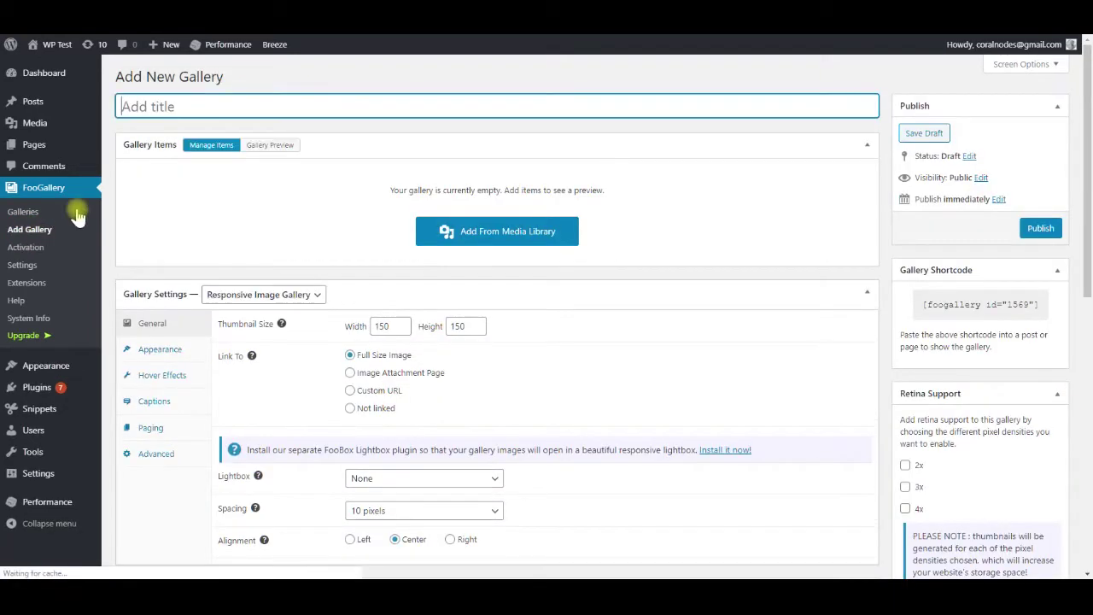
left_click(132, 107)
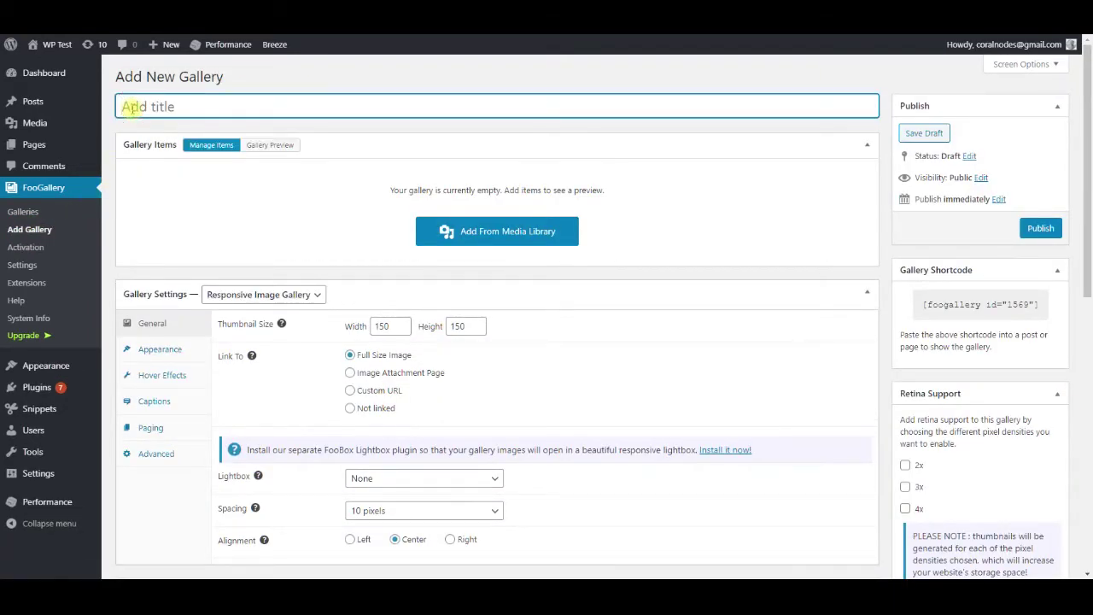
type("Masonry Gallery")
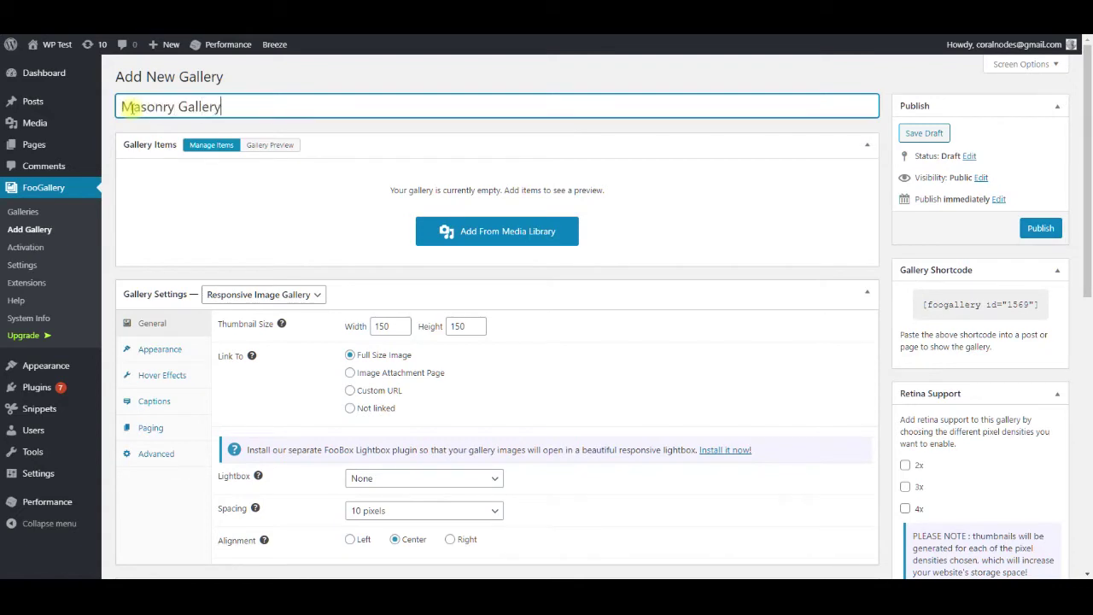
- Open the media library for the gallery and select the seven travel photos, from the mountain dawn to the white seaside houses
left_click(489, 232)
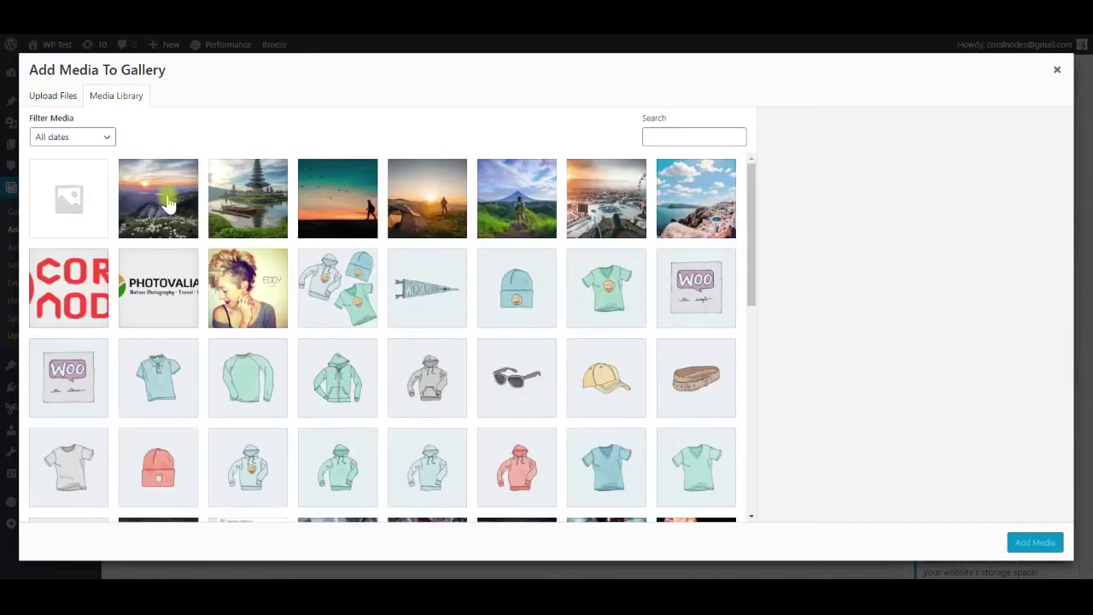
left_click(164, 199)
left_click(248, 209)
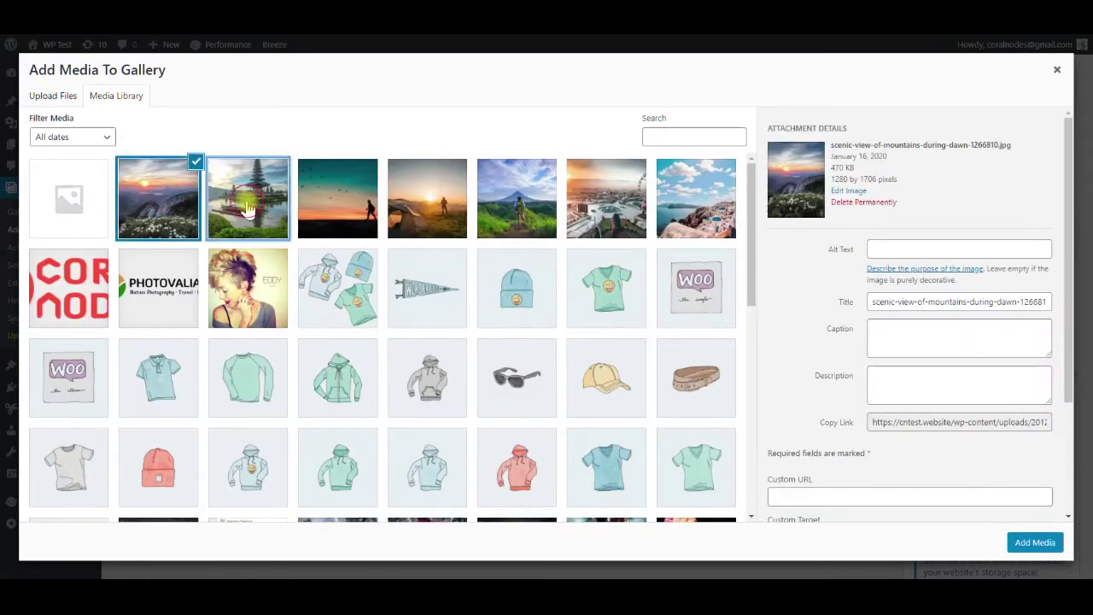
left_click(341, 205)
left_click(431, 205)
left_click(542, 209)
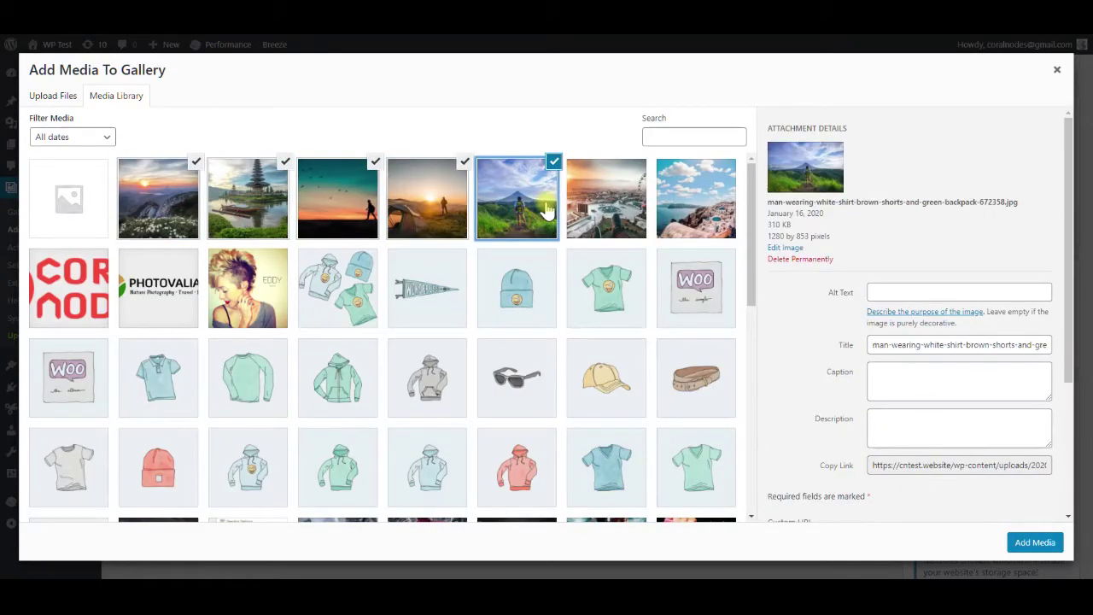
left_click(613, 210)
left_click(688, 210)
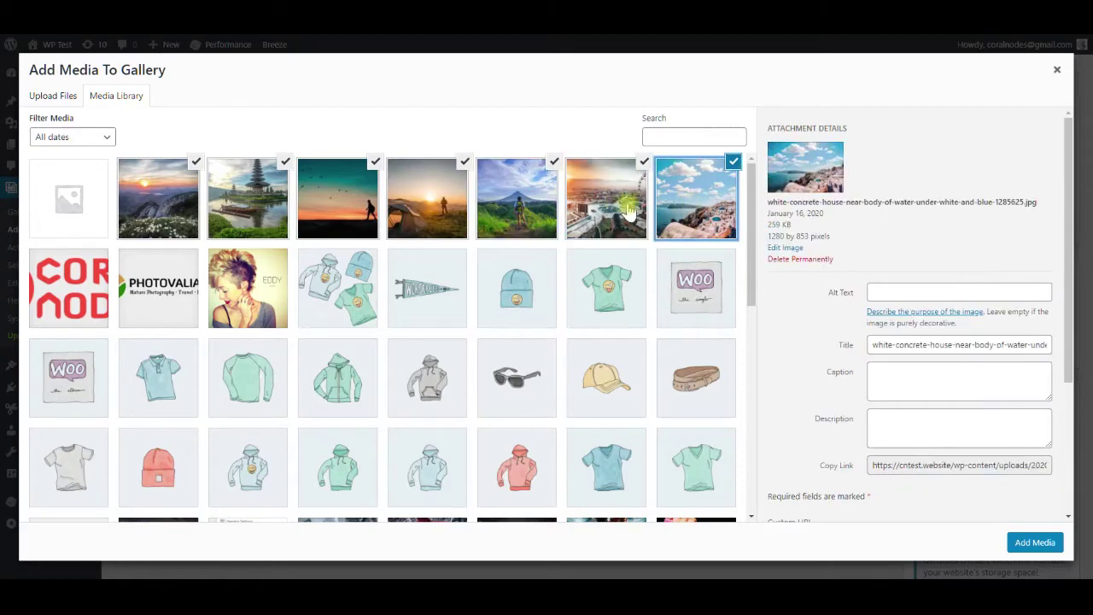
- Also select the Dark Knight Rises, sunset coast, green leaves, seed pods, harbor, Rain Ripples and Huatulco Coastline images, and add all selected media to the gallery
scroll(519, 214, "down", 2)
scroll(469, 243, "down", 1)
left_click(337, 304)
scroll(337, 304, "down", 3)
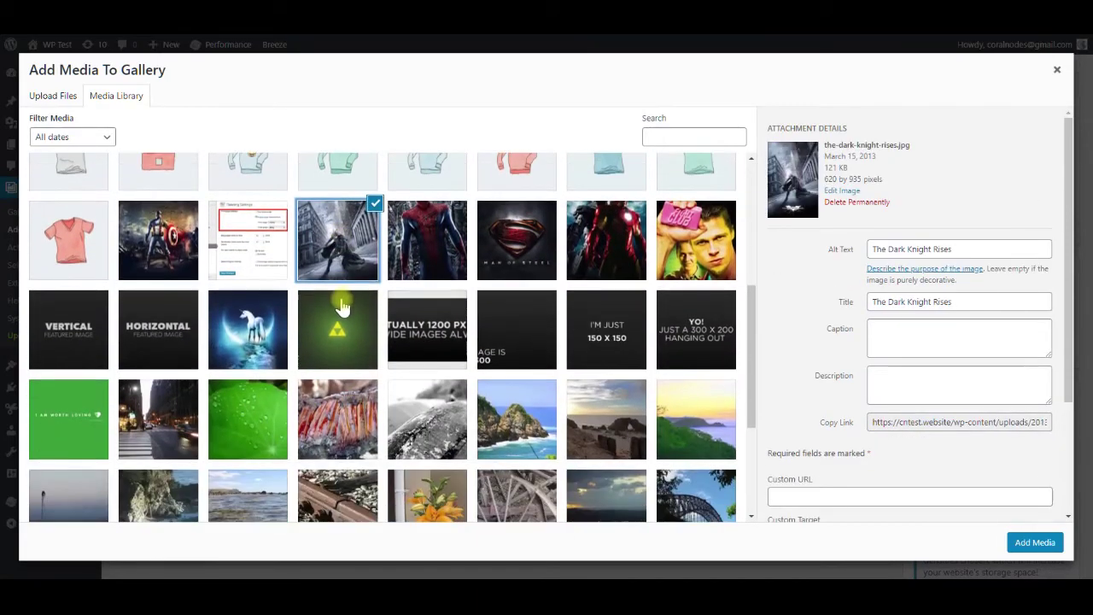
left_click(709, 305)
left_click(695, 443)
left_click(607, 455)
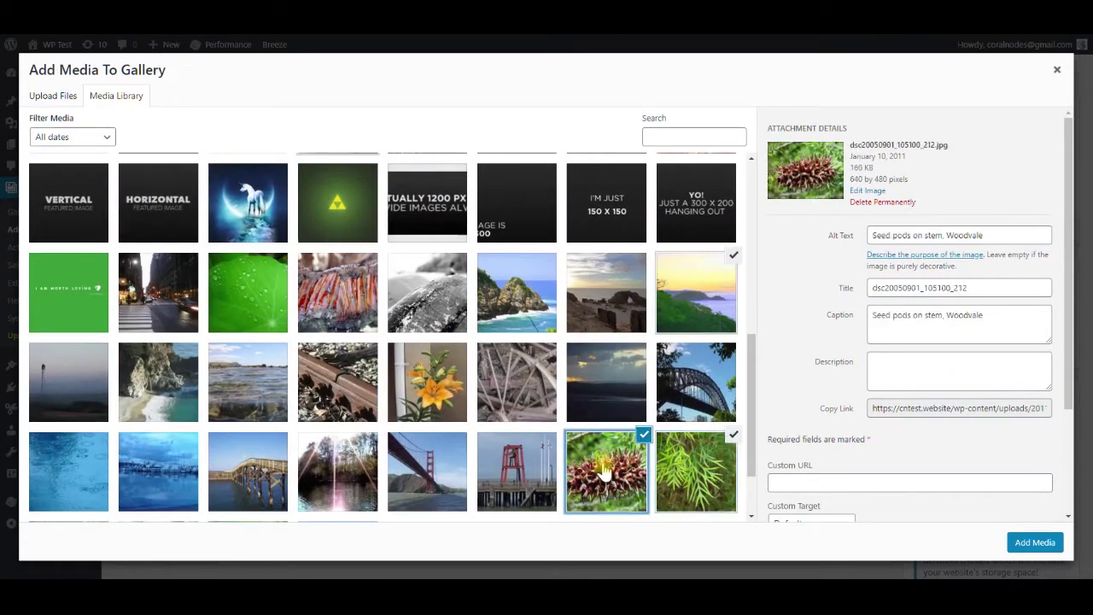
scroll(512, 427, "down", 1)
left_click(160, 417)
left_click(78, 408)
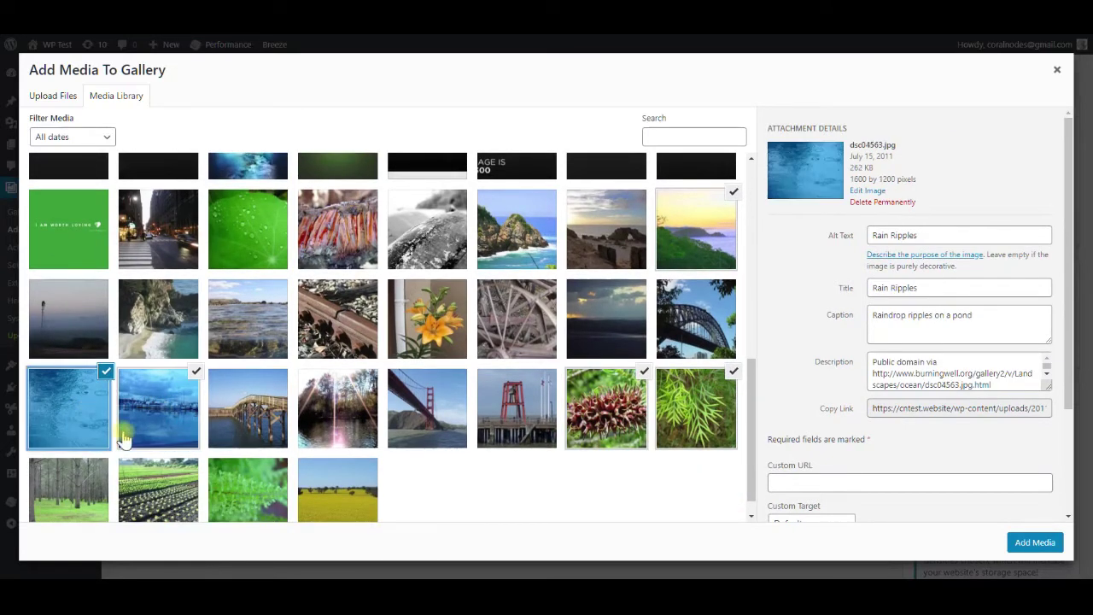
left_click(540, 241)
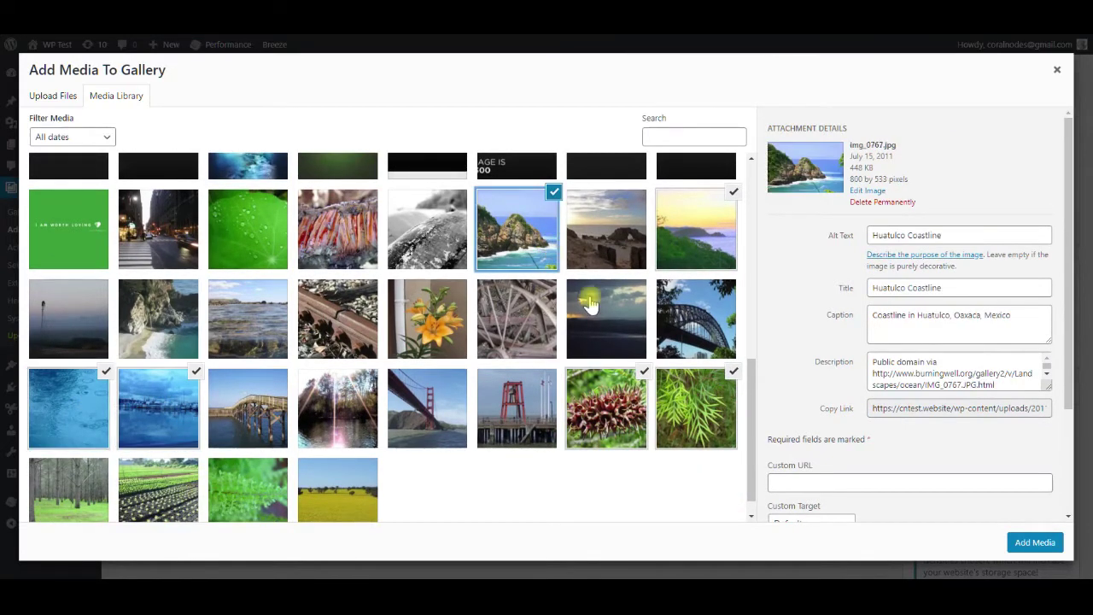
left_click(1022, 543)
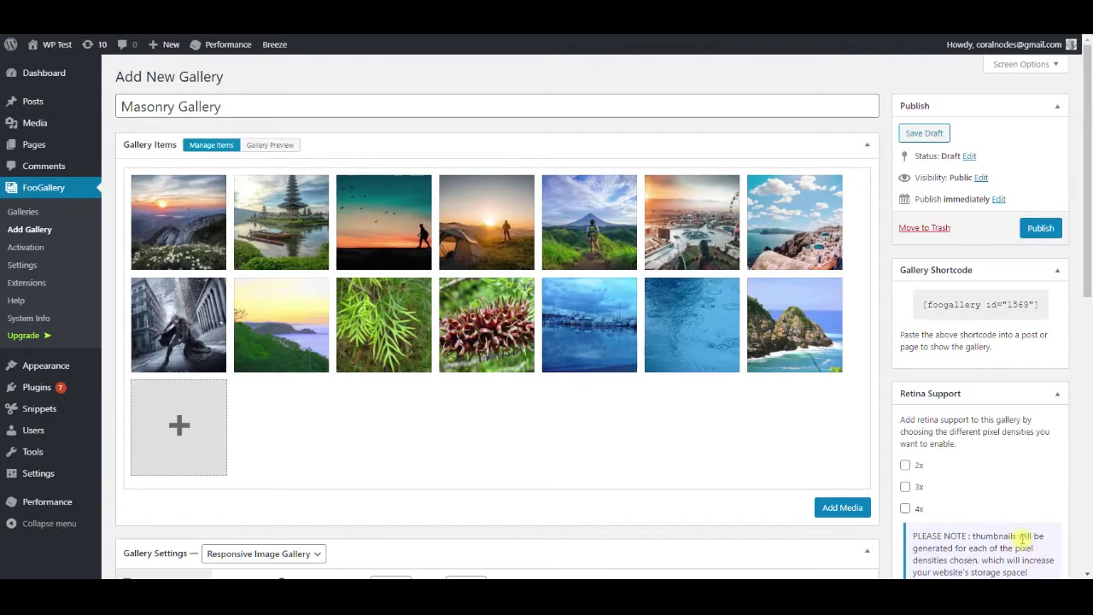
- Change the gallery template to Masonry Image Gallery
scroll(559, 359, "down", 3)
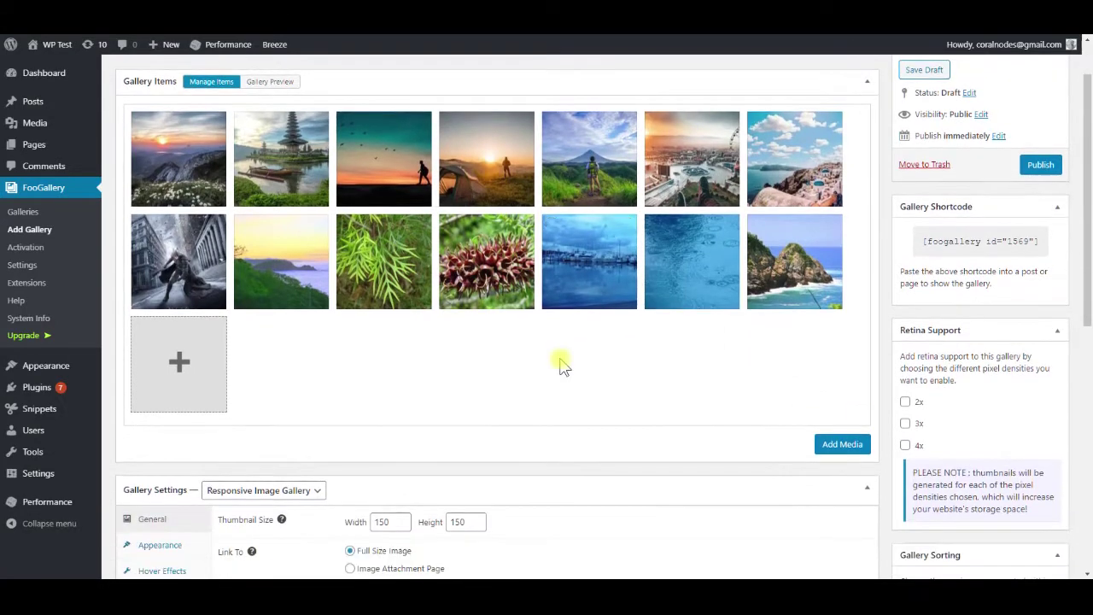
scroll(564, 365, "down", 2)
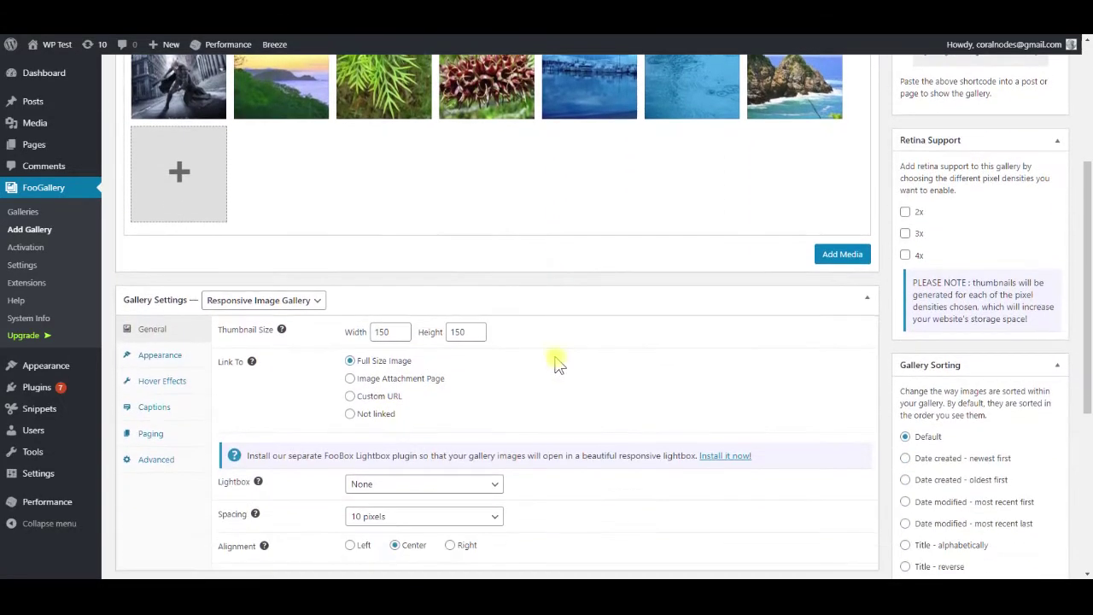
left_click(251, 303)
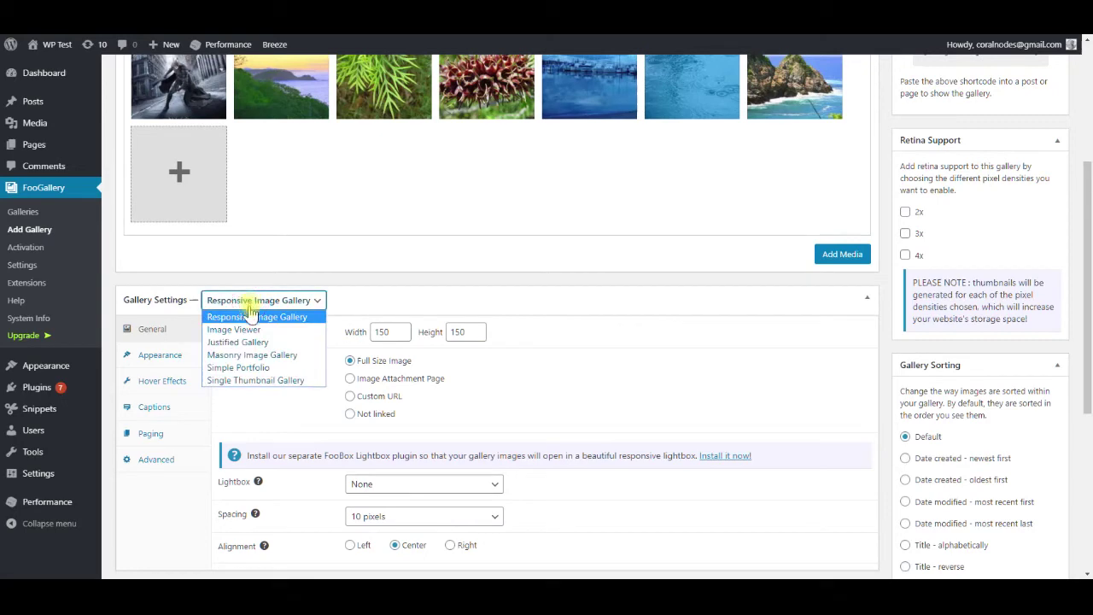
left_click(250, 355)
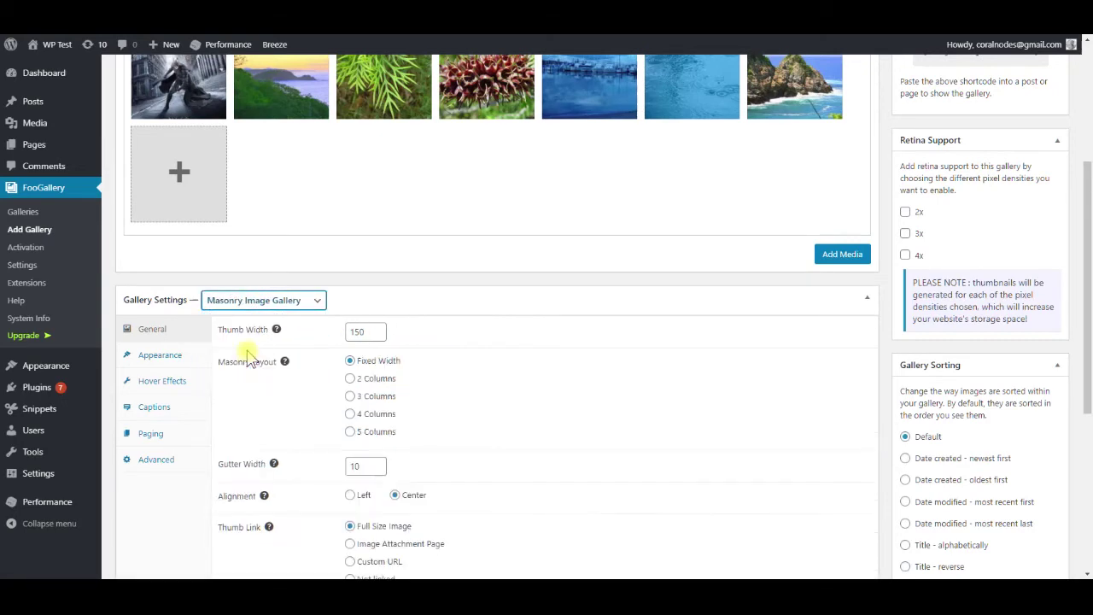
- Set the masonry gallery's thumb width to 296, gutter width to 5 and alignment to Left
scroll(243, 357, "down", 1)
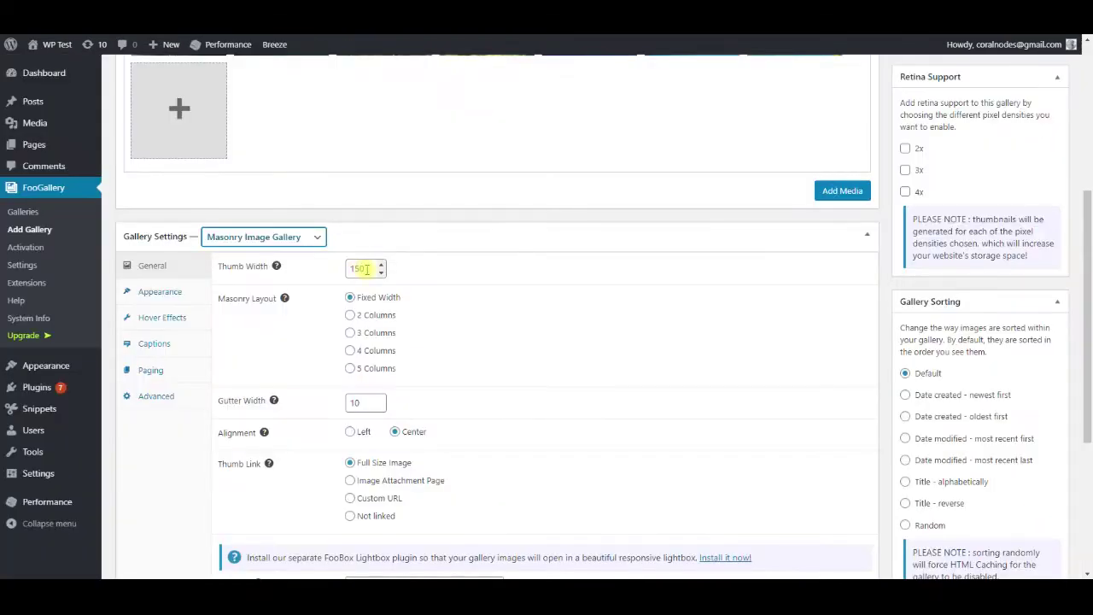
left_click(366, 269)
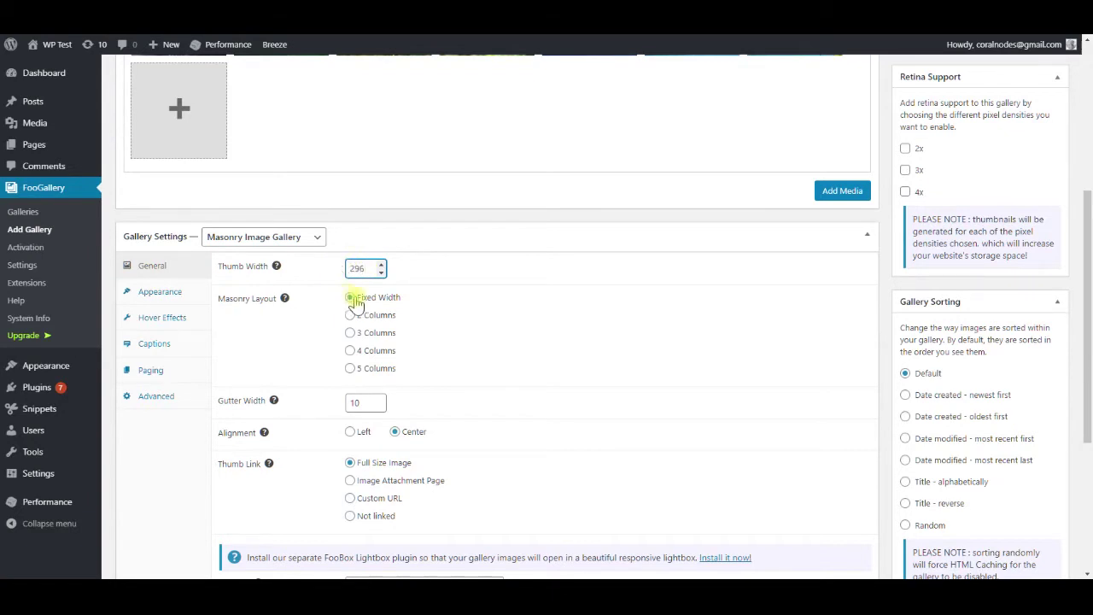
scroll(365, 294, "down", 1)
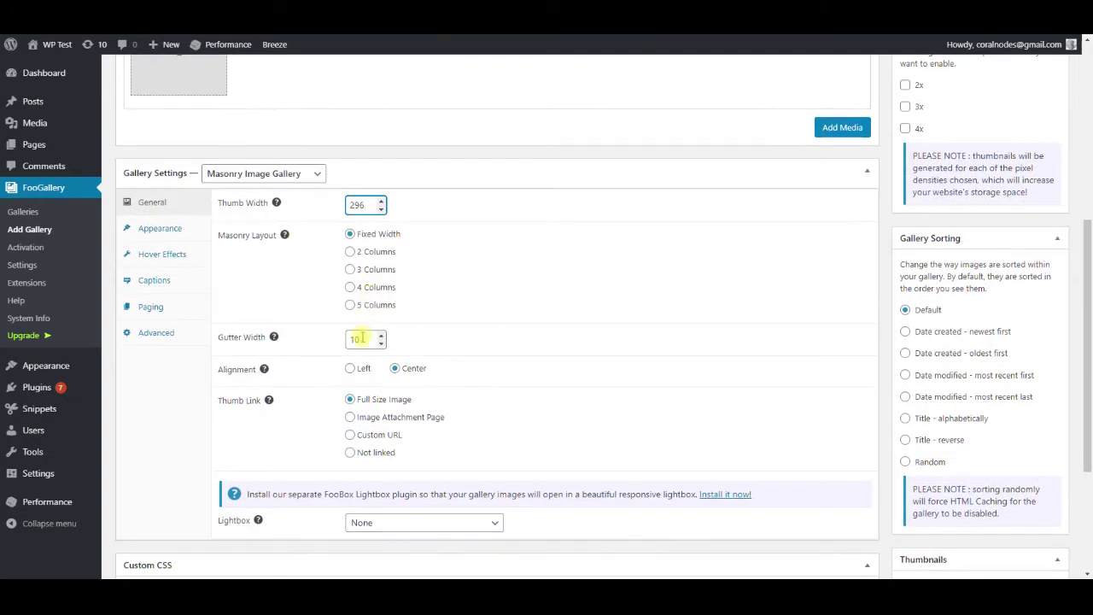
left_click_drag(362, 338, 332, 344)
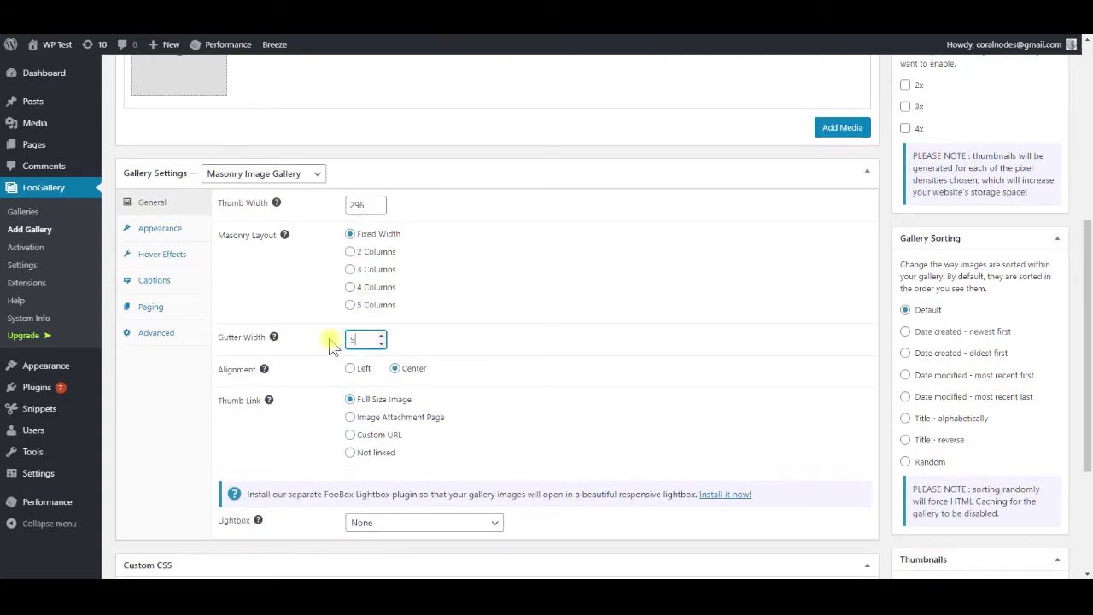
scroll(329, 354, "down", 1)
left_click(349, 306)
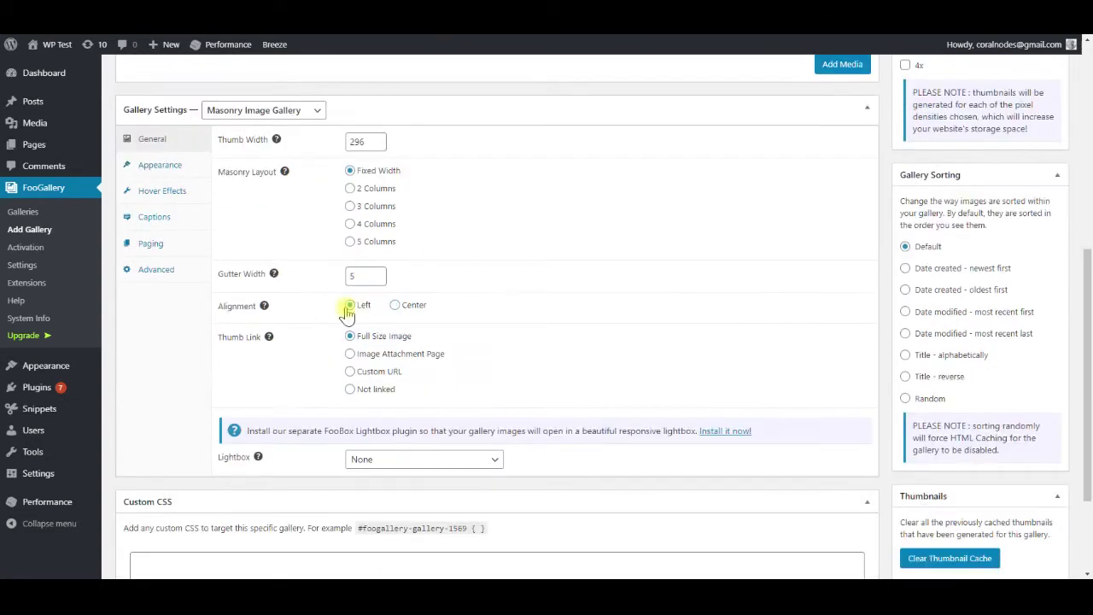
- Check which lightbox options are available for the gallery
scroll(317, 313, "down", 1)
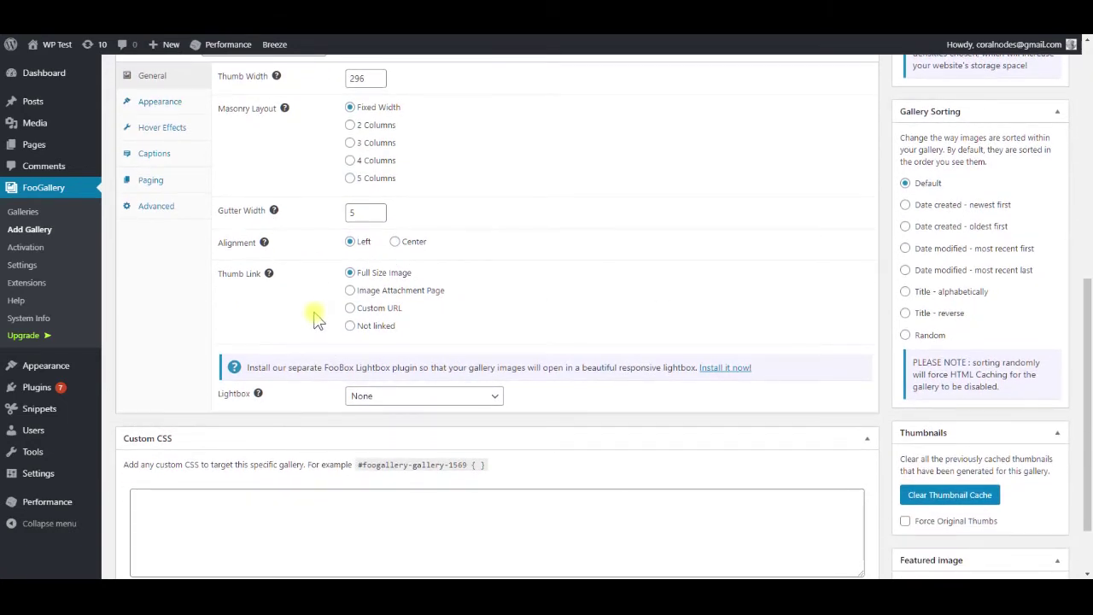
left_click(357, 397)
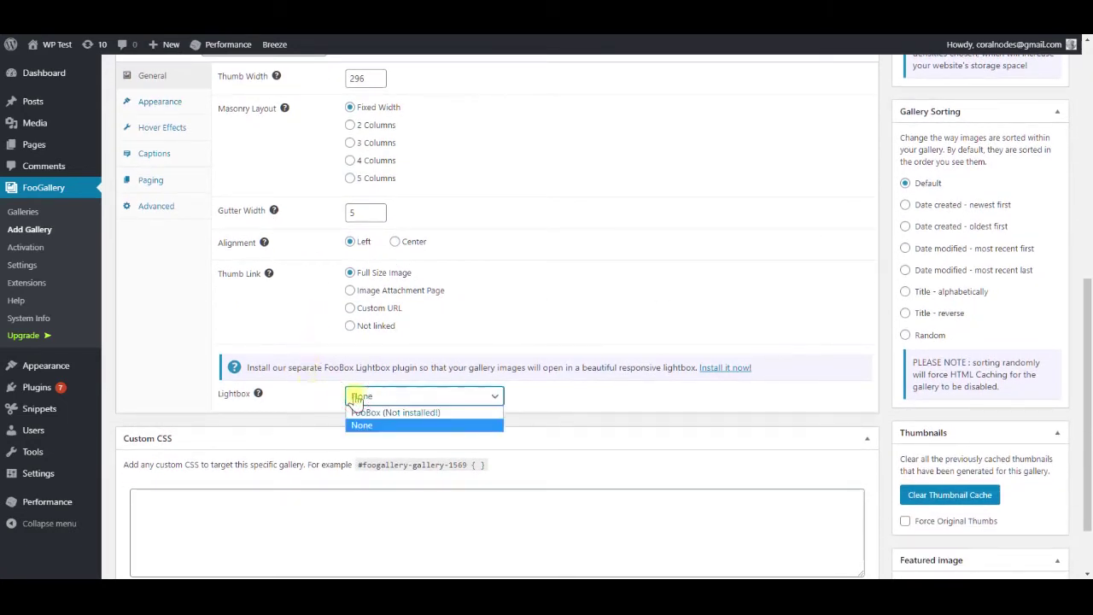
left_click(357, 400)
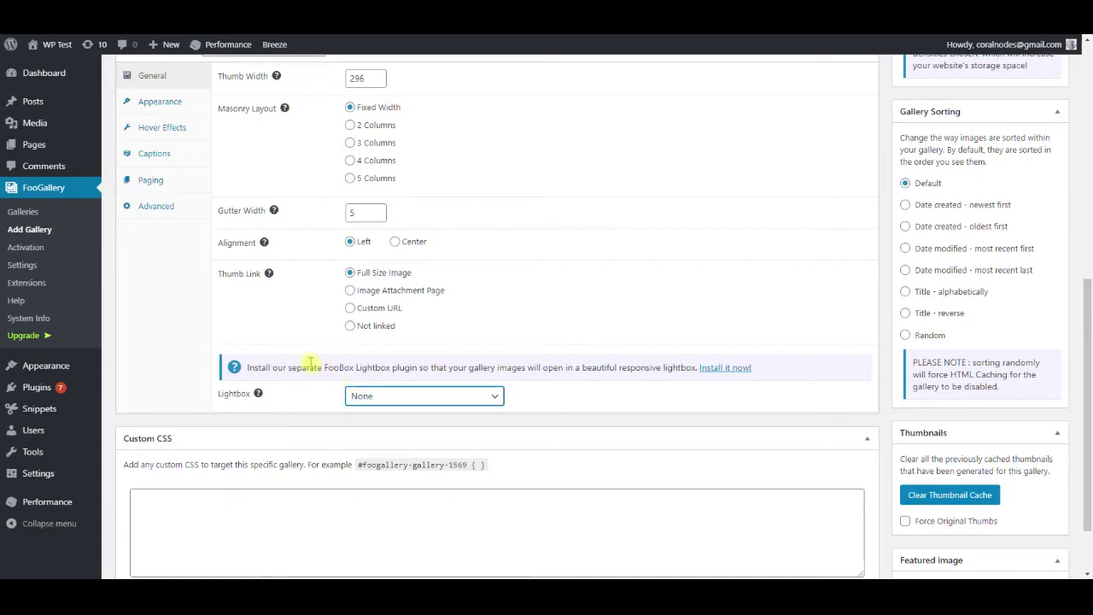
- Set the border size to None in the gallery's appearance settings
scroll(307, 362, "up", 1)
left_click(176, 168)
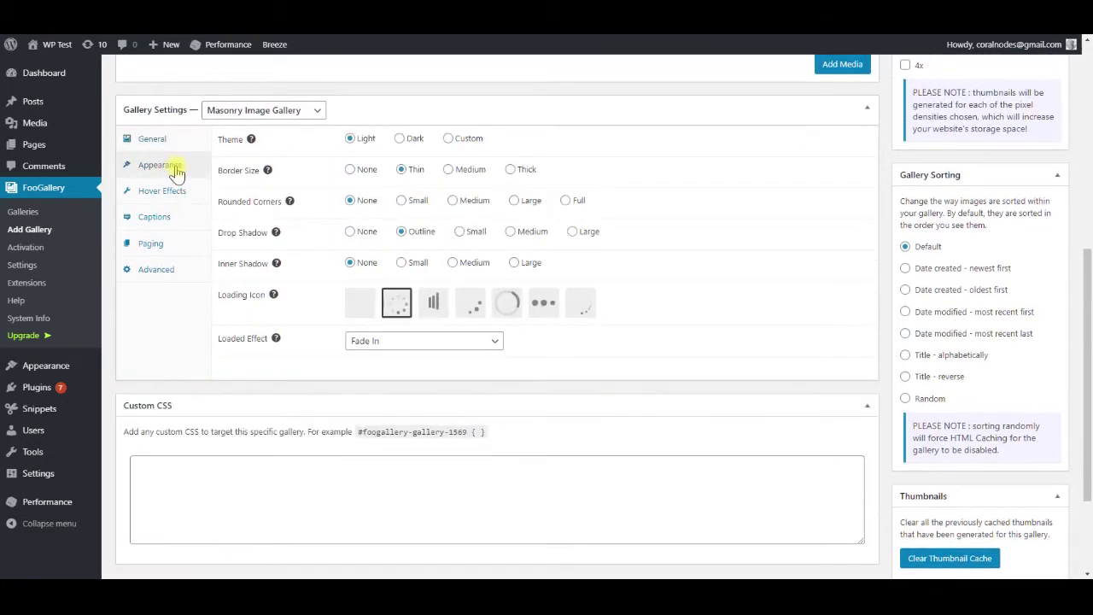
left_click(354, 169)
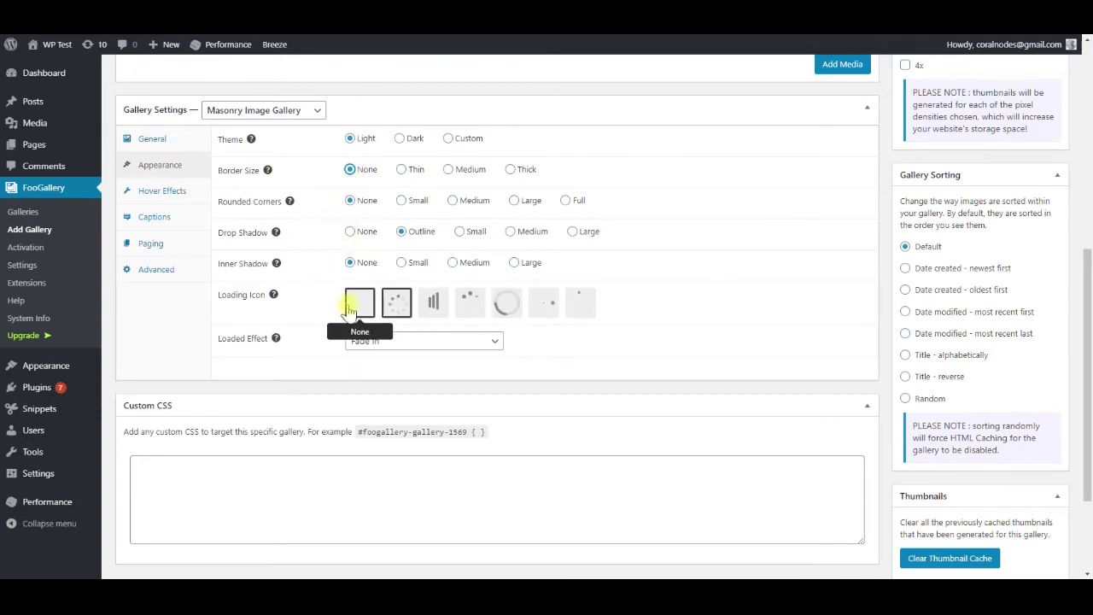
- Review the gallery's hover effects, captions, paging and advanced settings
left_click(174, 198)
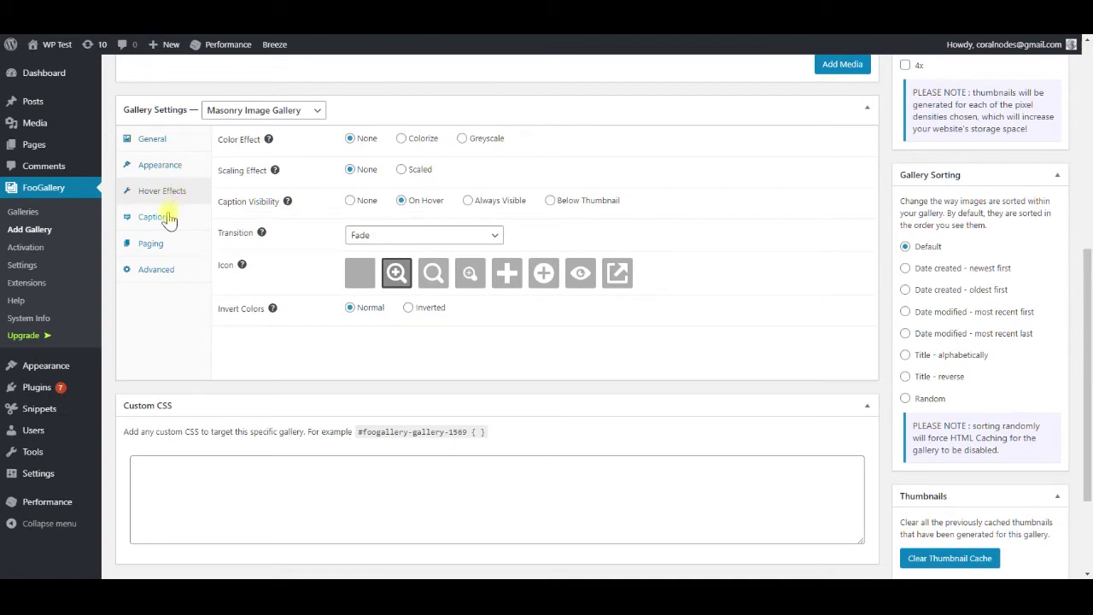
left_click(168, 217)
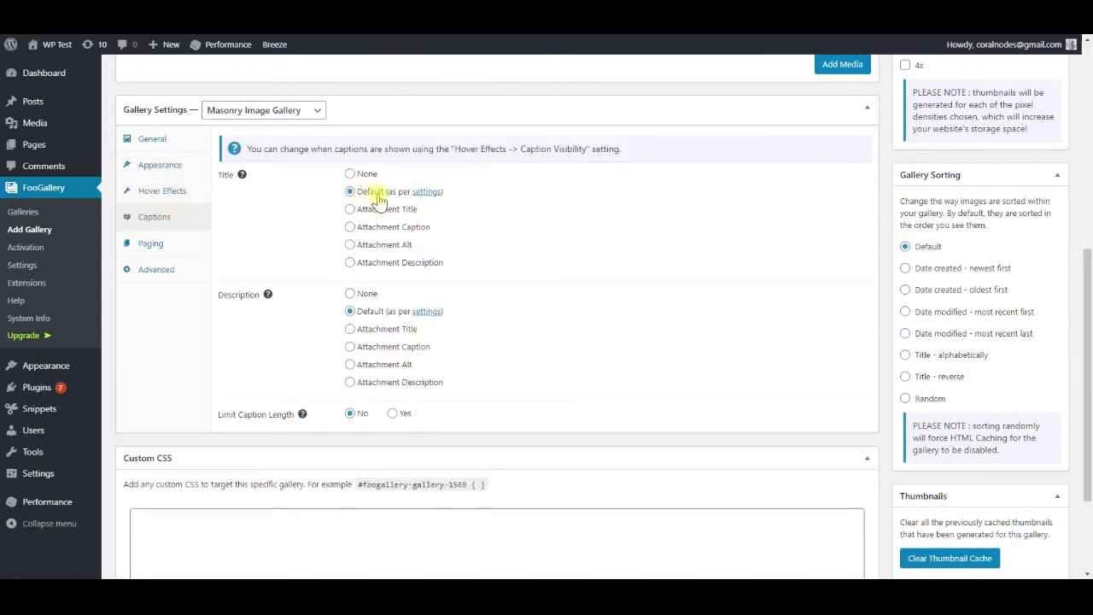
left_click(182, 248)
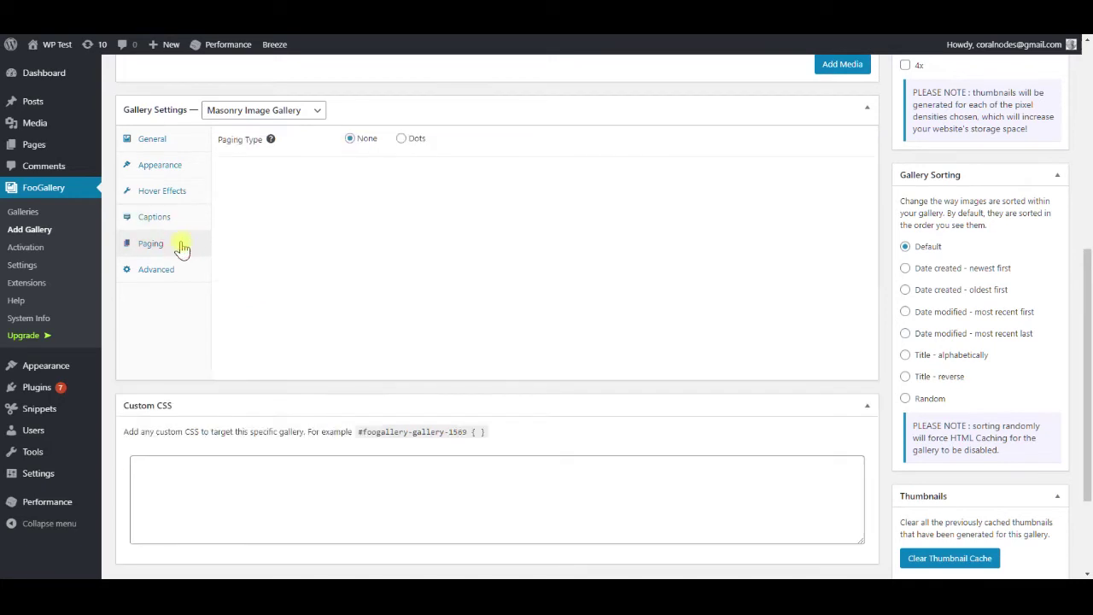
left_click(171, 269)
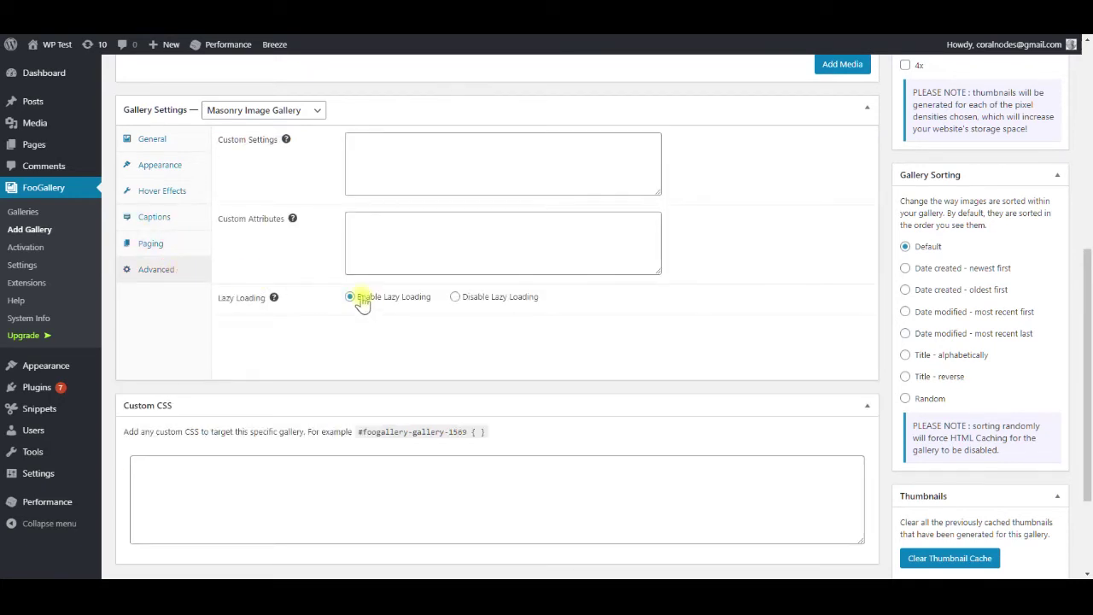
- Enable Force Original Thumbs for the gallery's thumbnails and publish the Masonry Gallery
scroll(363, 303, "down", 3)
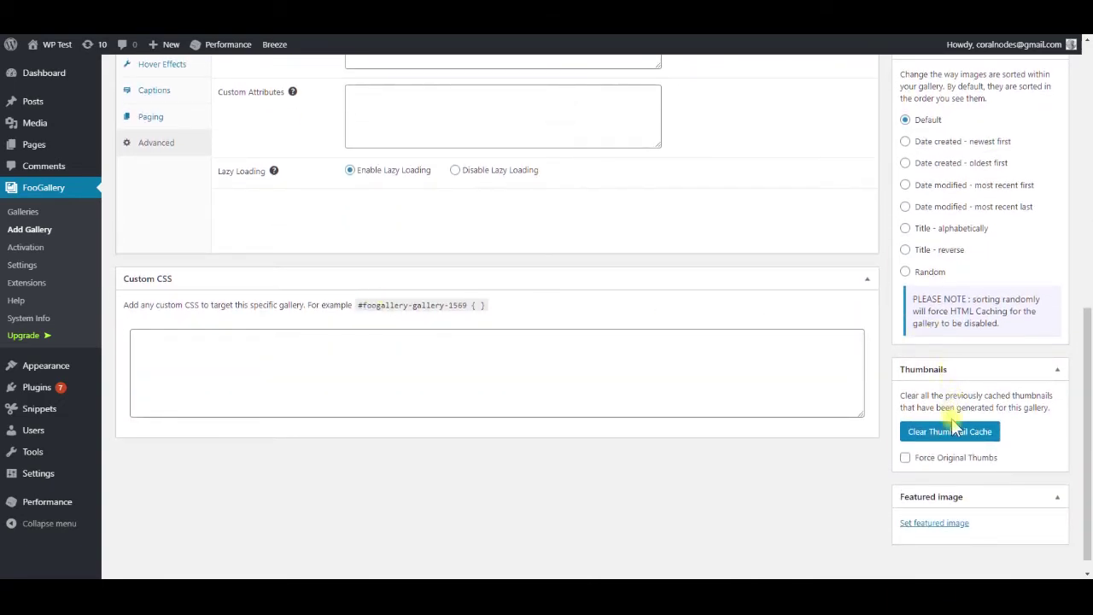
left_click(936, 462)
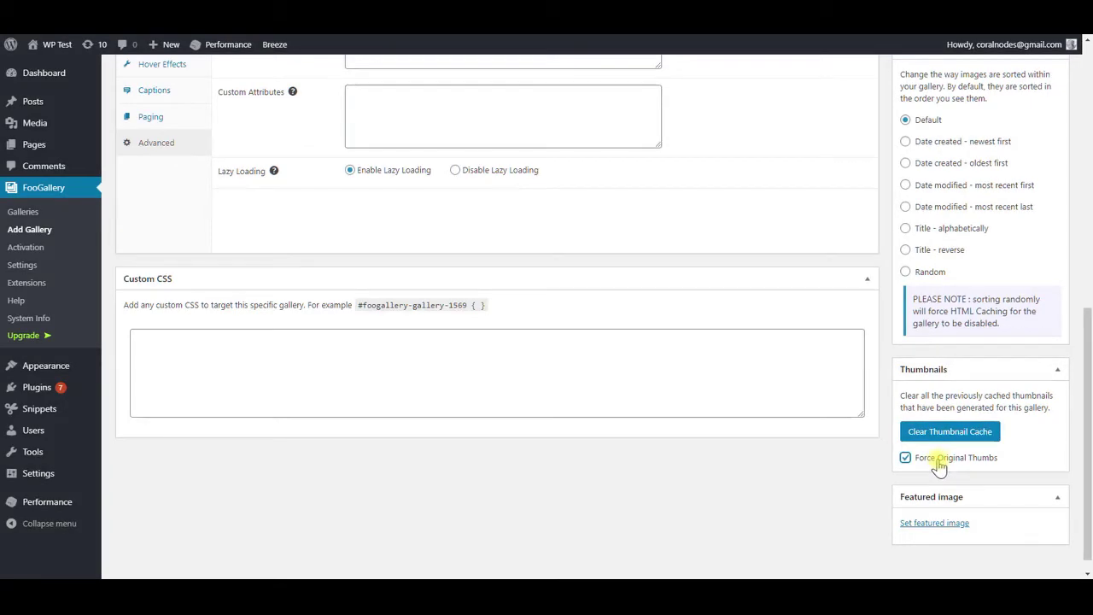
scroll(939, 465, "up", 6)
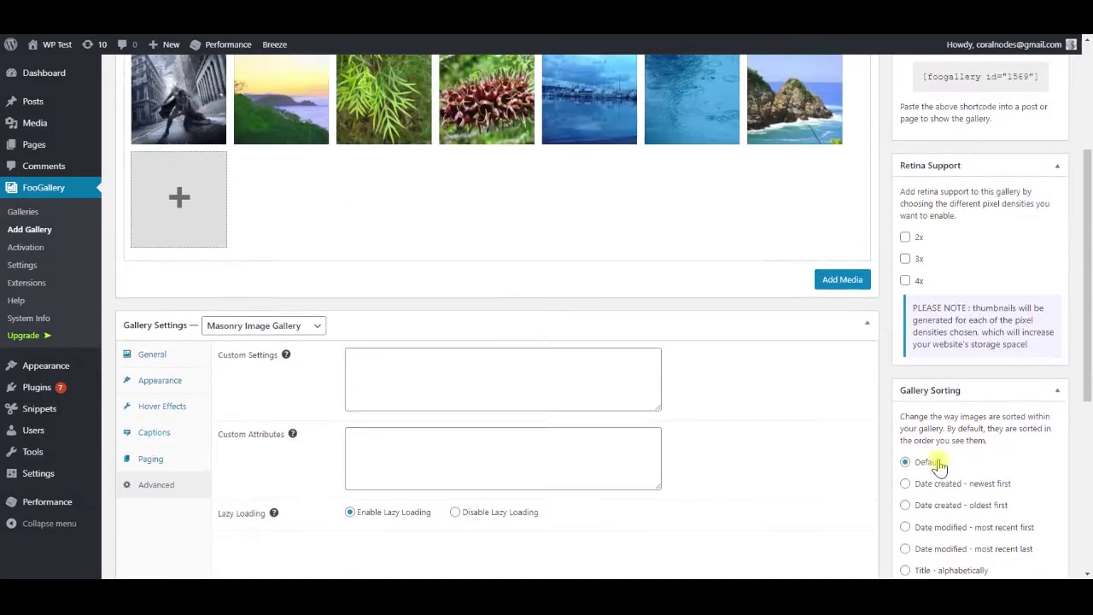
scroll(934, 445, "up", 1)
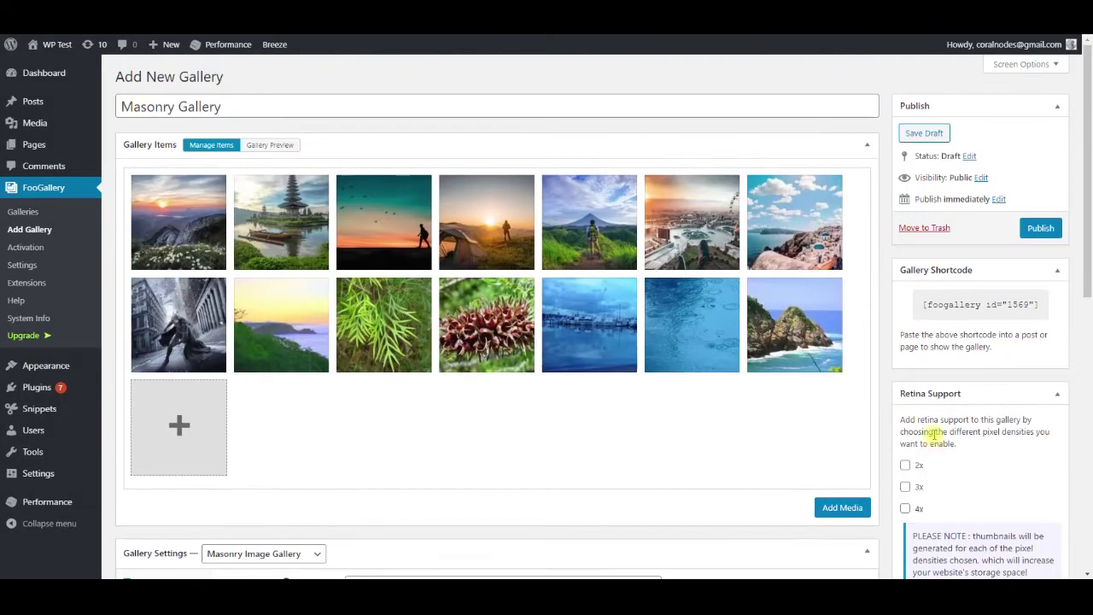
left_click(1029, 234)
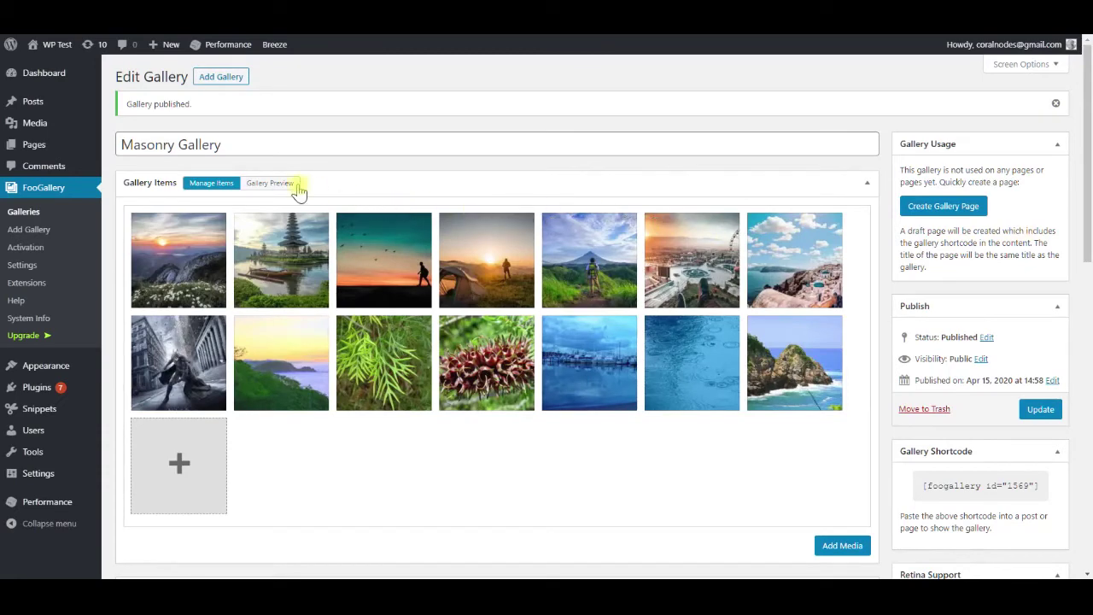
- Preview the published gallery's masonry layout and copy its shortcode to the clipboard
left_click(286, 183)
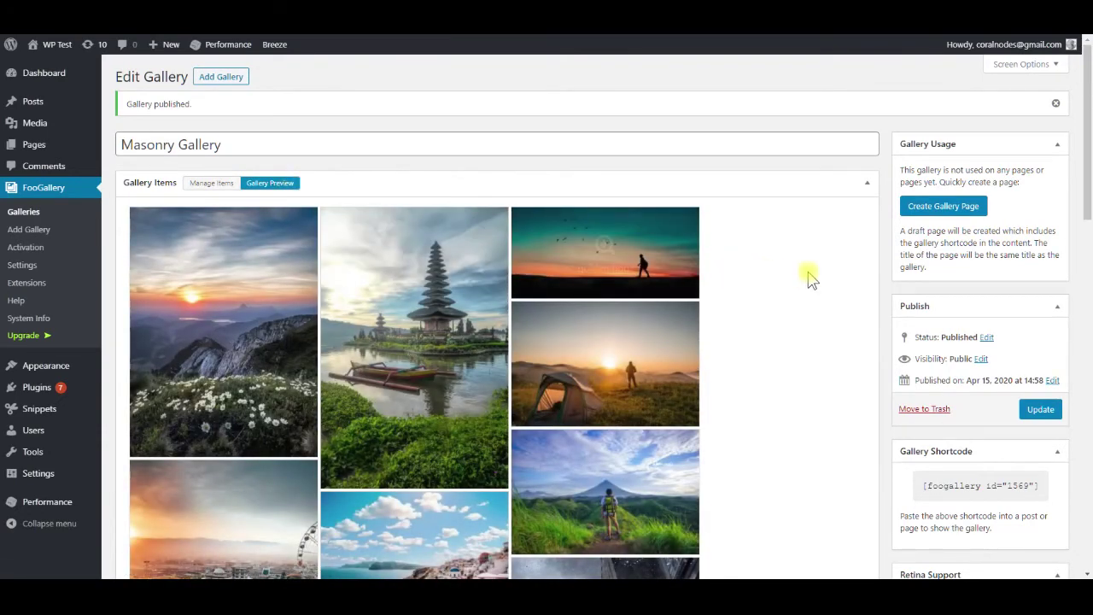
left_click(977, 490)
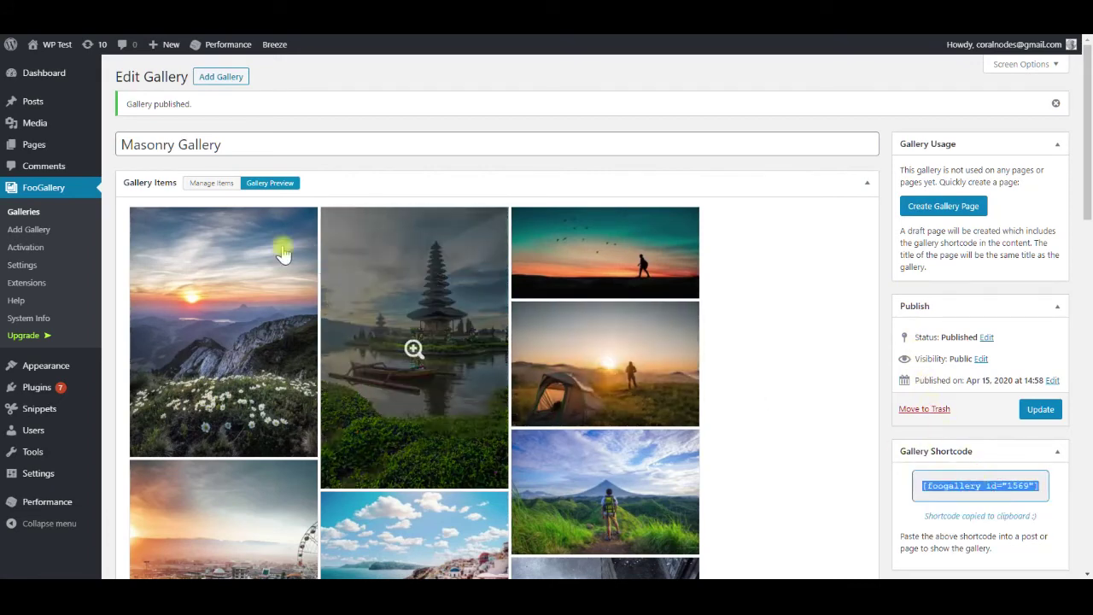
- Create a new WordPress page and title it "My Gallery"
mouse_move(54, 147)
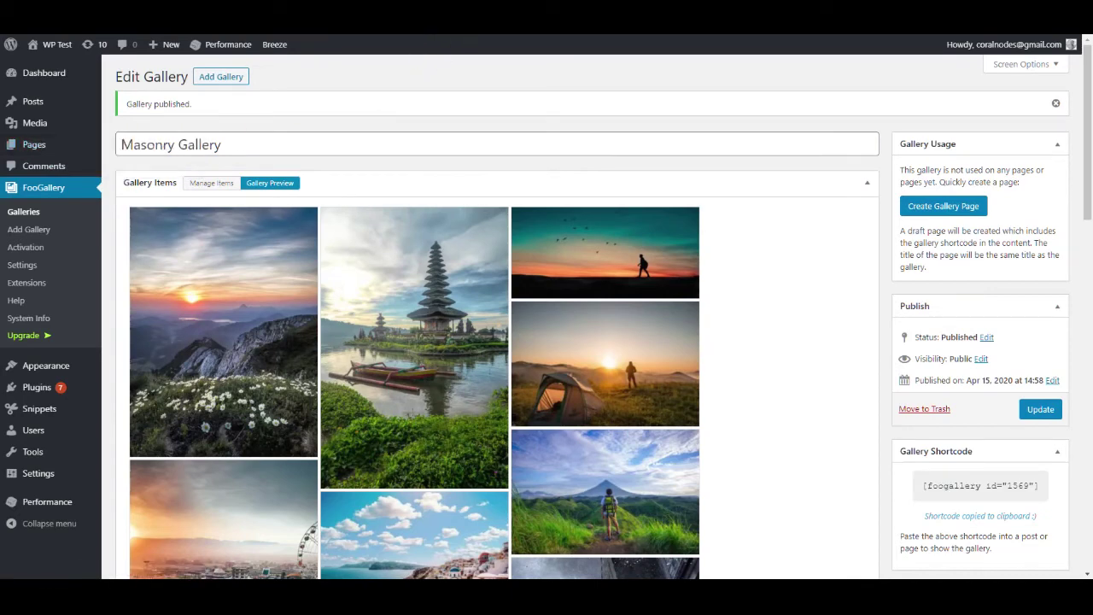
mouse_move(461, 36)
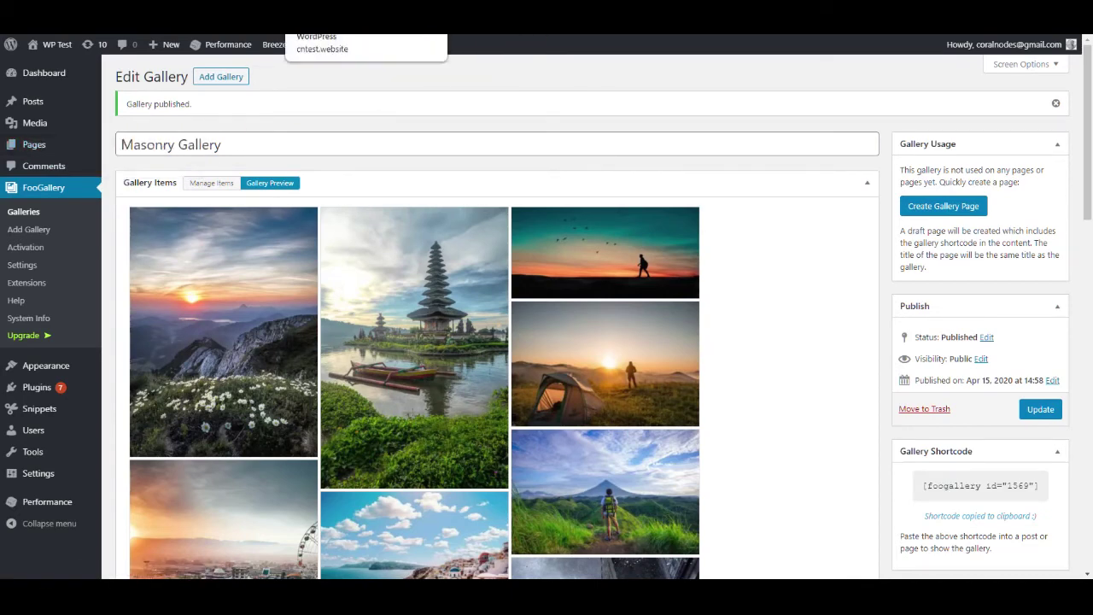
key("Return")
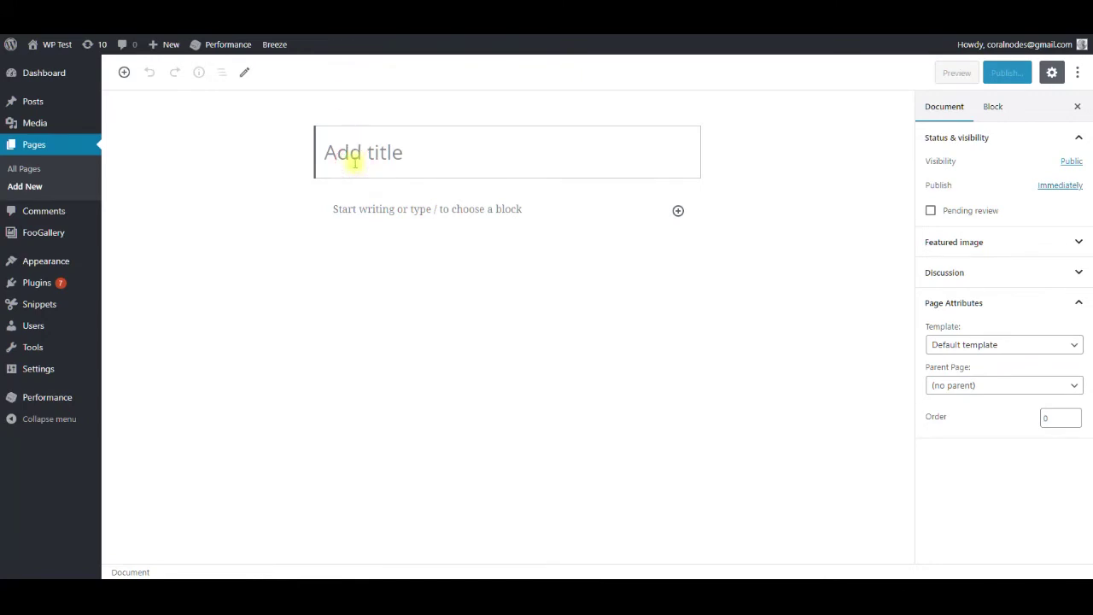
type("My")
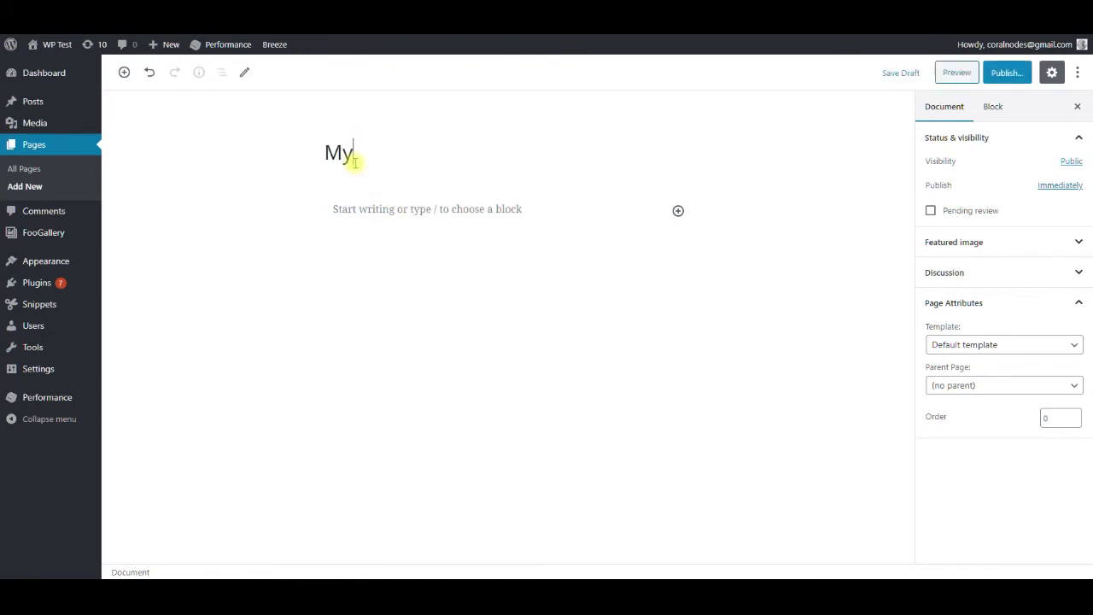
type(" Gallery")
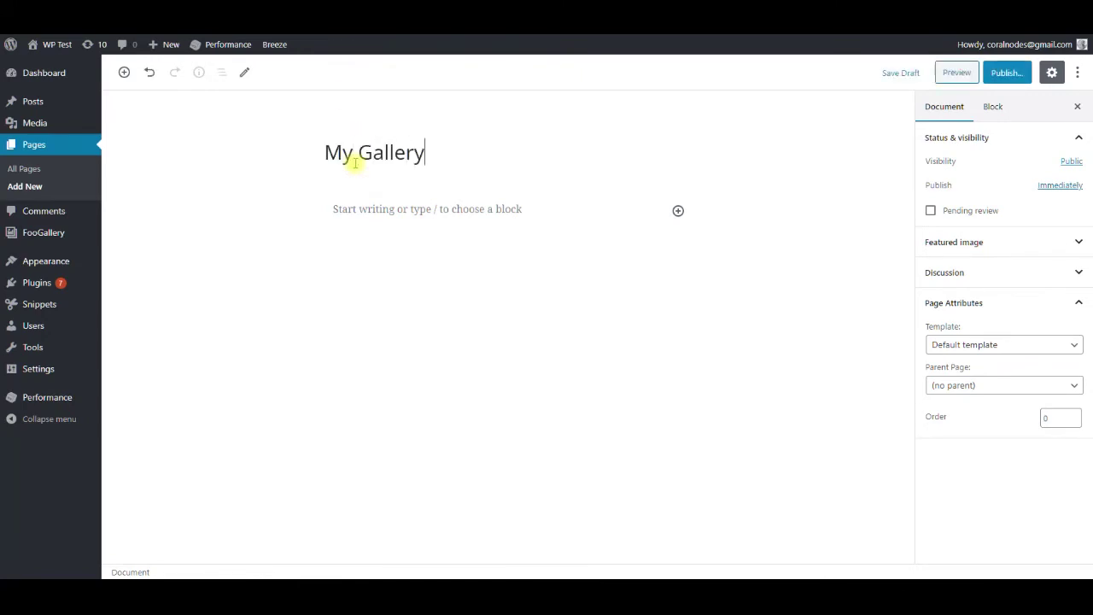
- Add a FooGallery block below the page title and insert the Masonry Gallery into it
left_click(365, 208)
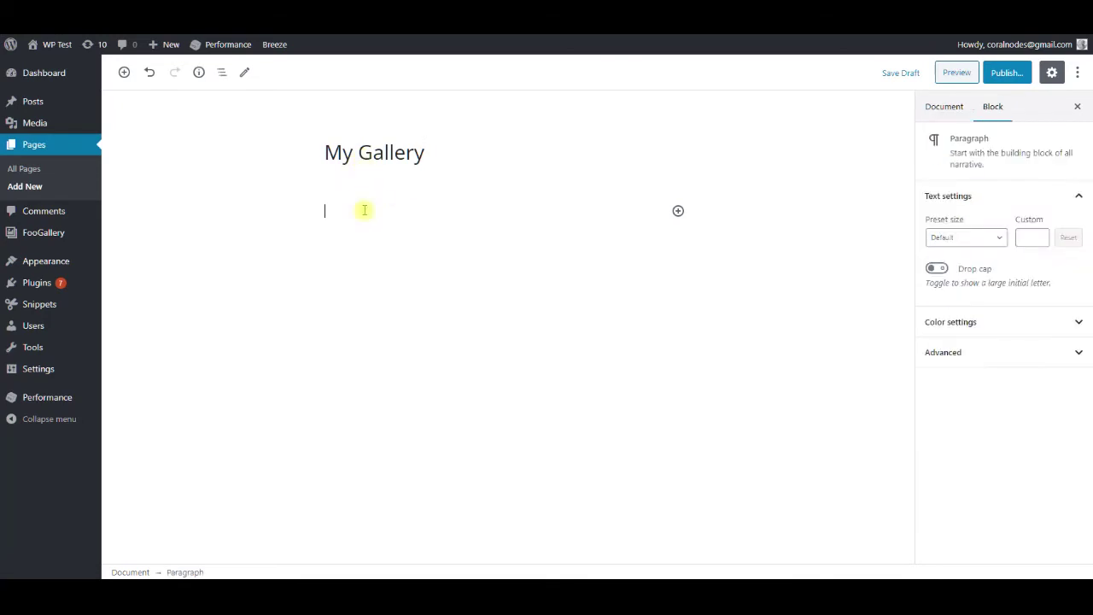
left_click(677, 214)
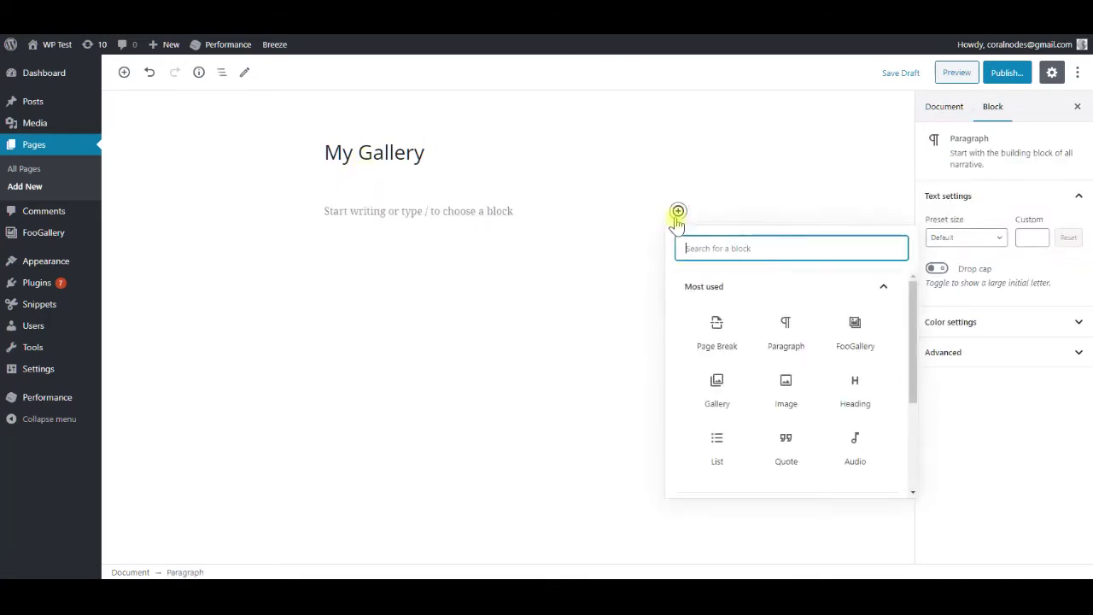
left_click(855, 328)
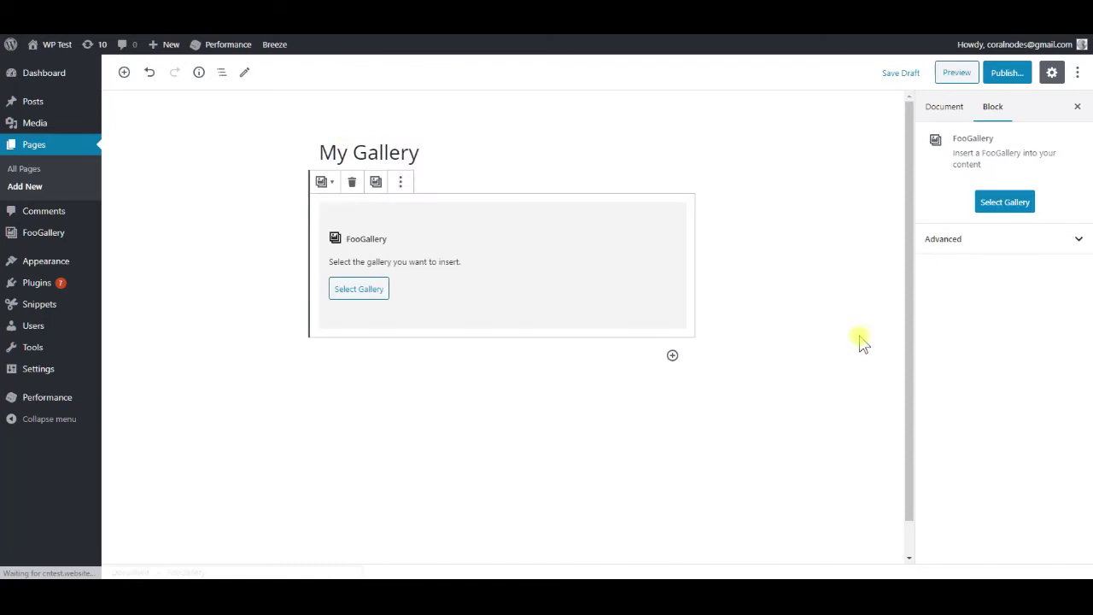
left_click(376, 290)
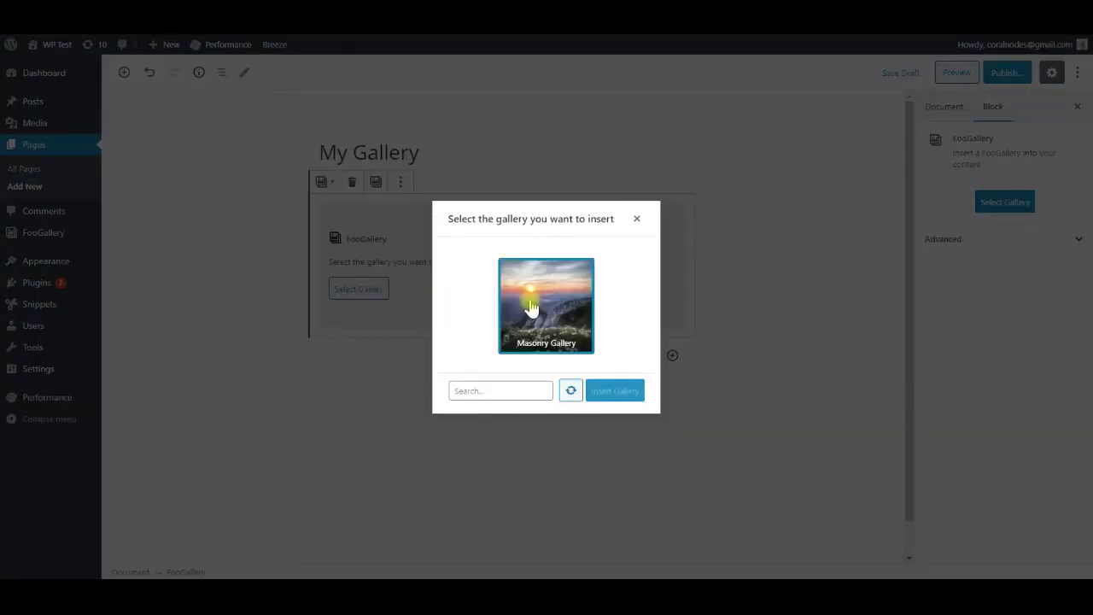
left_click(533, 304)
left_click(598, 395)
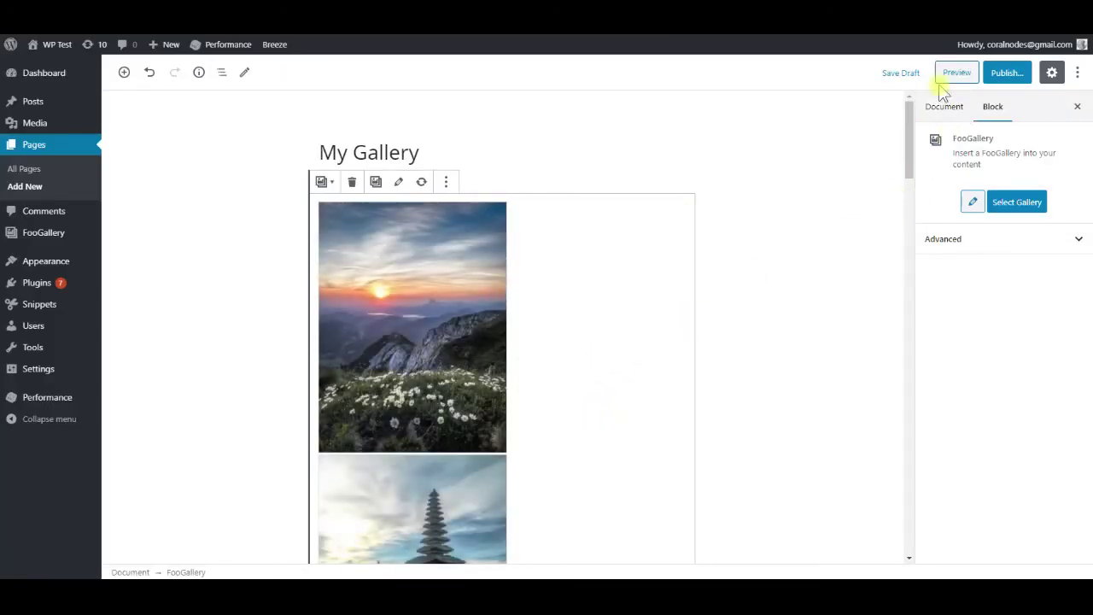
- Publish the My Gallery page and look through the masonry images on the live page
left_click(999, 75)
left_click(997, 74)
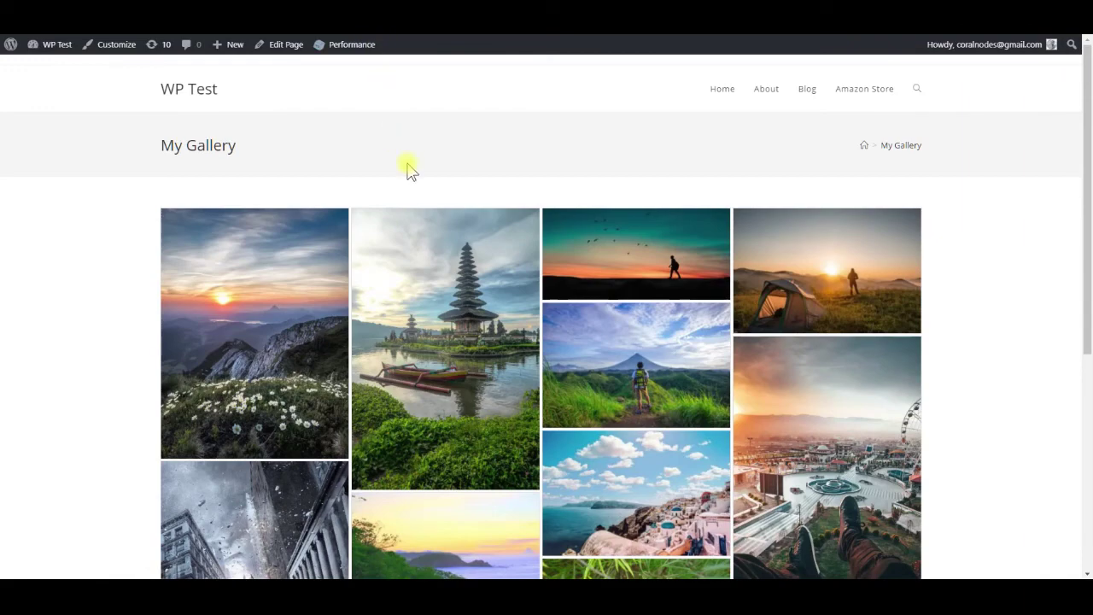
scroll(406, 170, "down", 1)
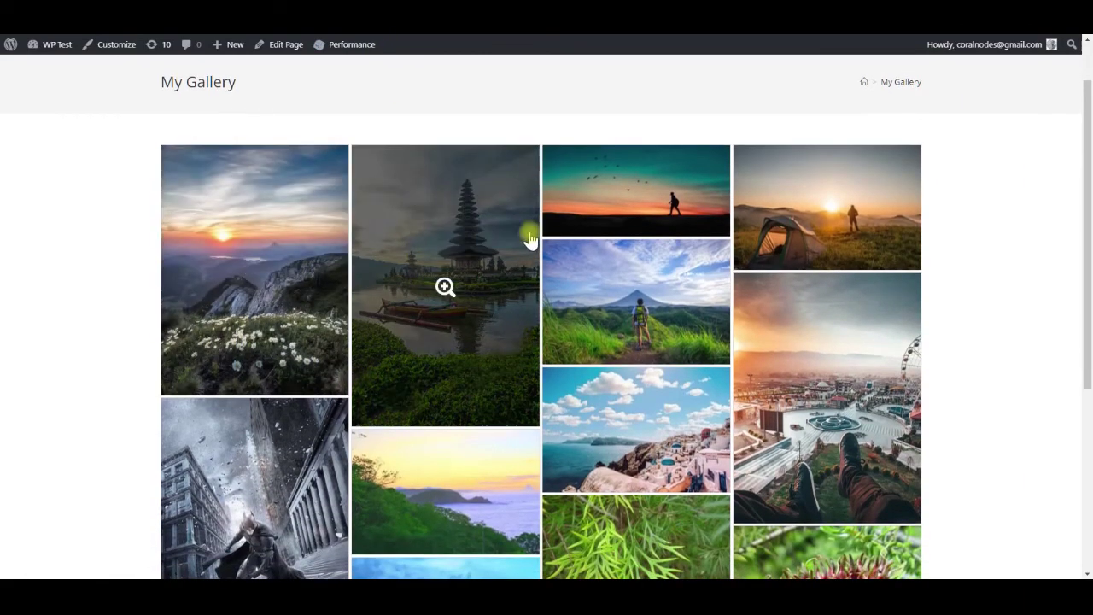
scroll(693, 239, "down", 4)
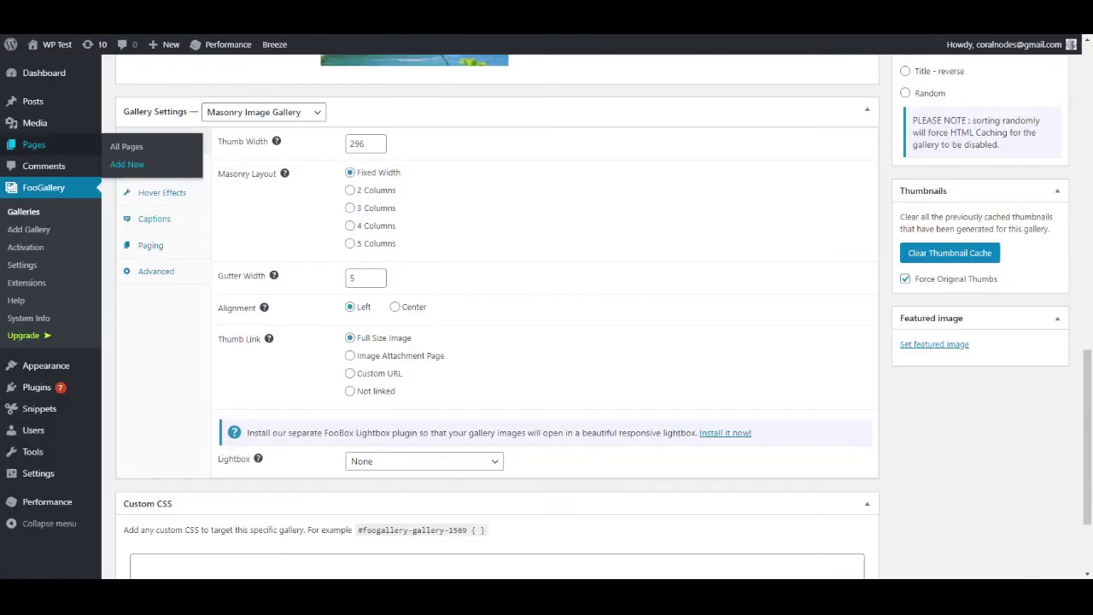
- Install the FooBox Image Lightbox plugin suggested in the gallery's general settings and activate it
scroll(171, 184, "up", 1)
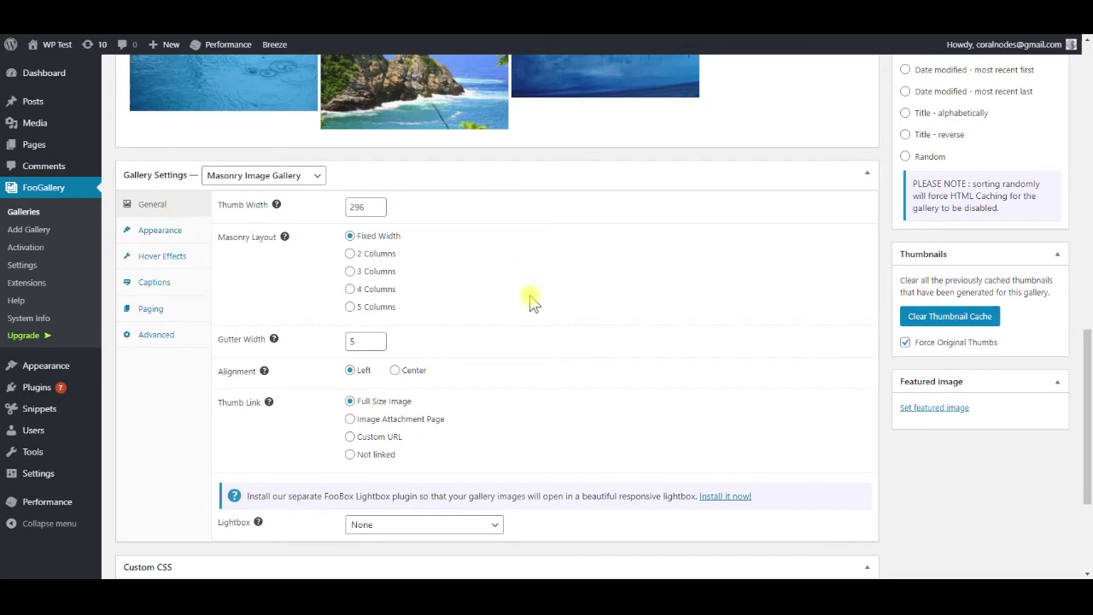
scroll(531, 307, "down", 2)
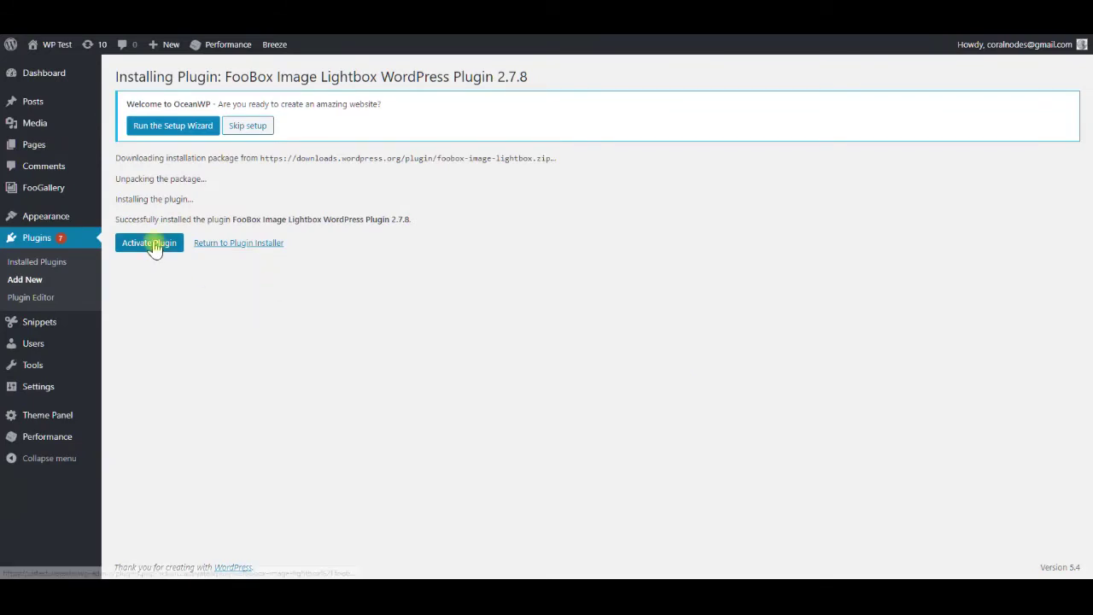
left_click(151, 244)
left_click(389, 287)
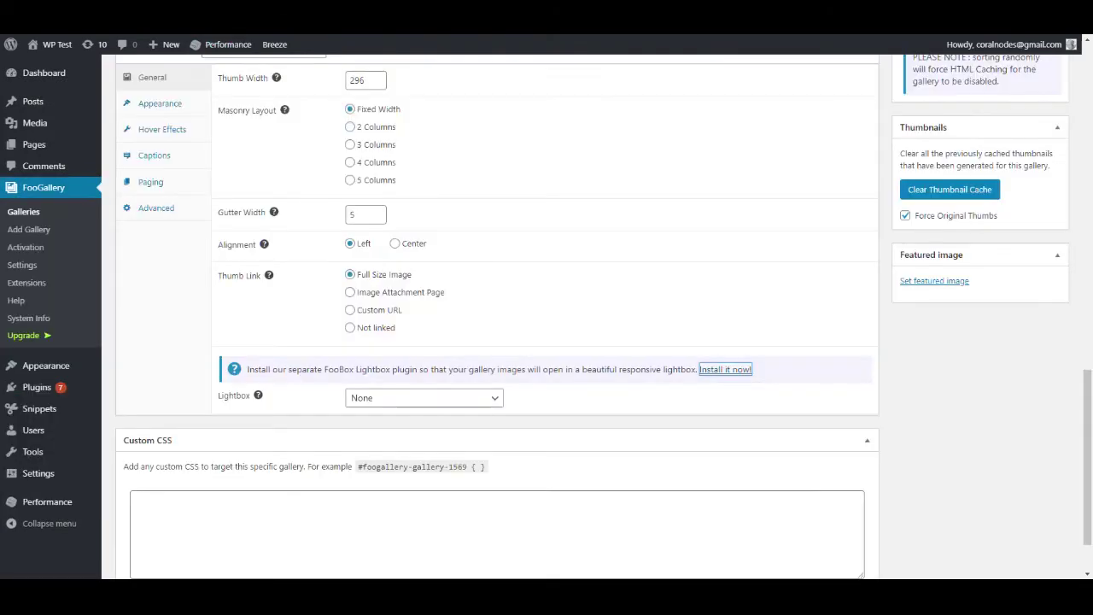
- Reload the gallery editor, set the gallery's lightbox to FooBox and save the update
scroll(195, 76, "up", 1)
left_click(61, 37)
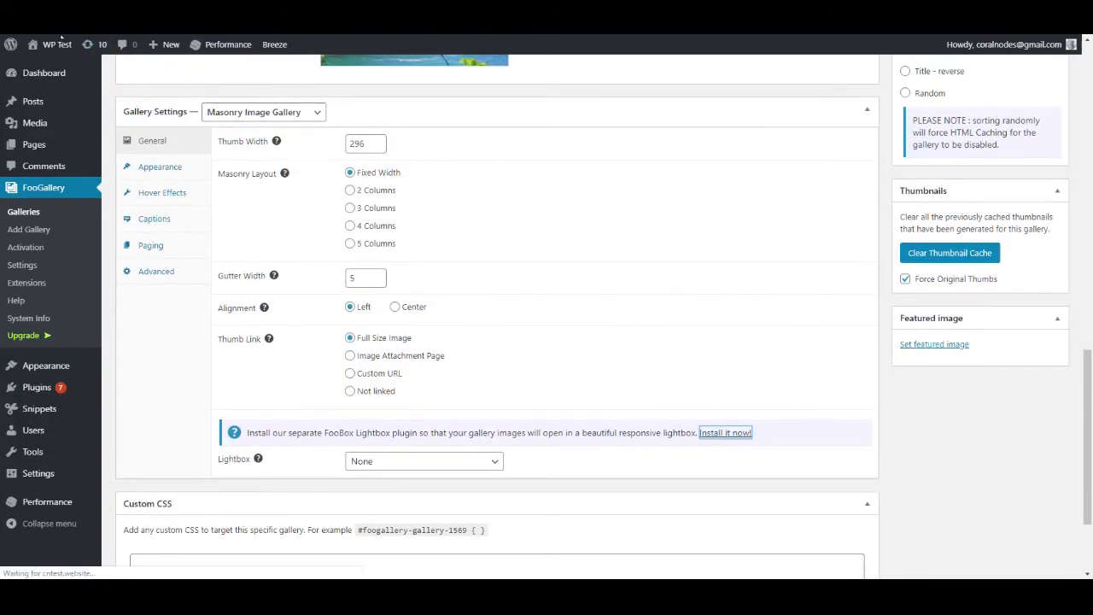
scroll(60, 42, "down", 10)
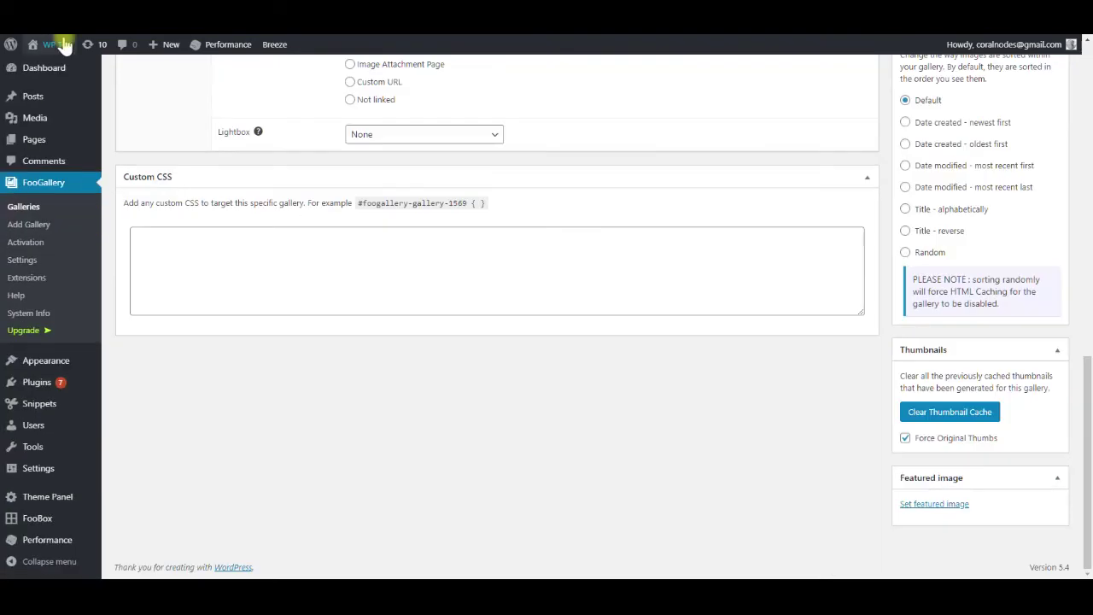
scroll(171, 158, "up", 6)
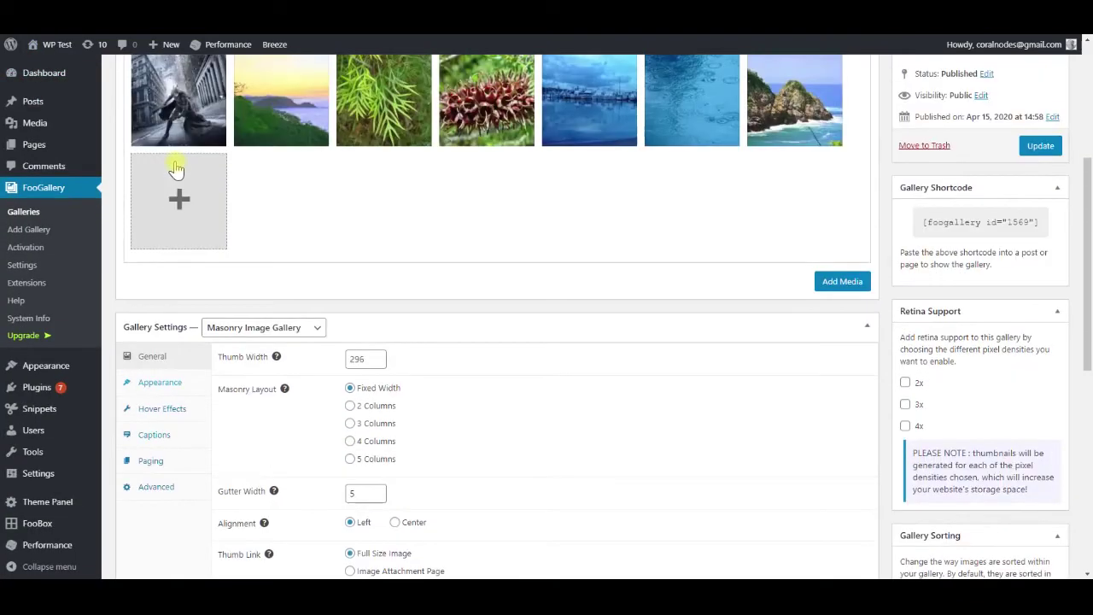
scroll(183, 180, "down", 2)
scroll(185, 185, "down", 1)
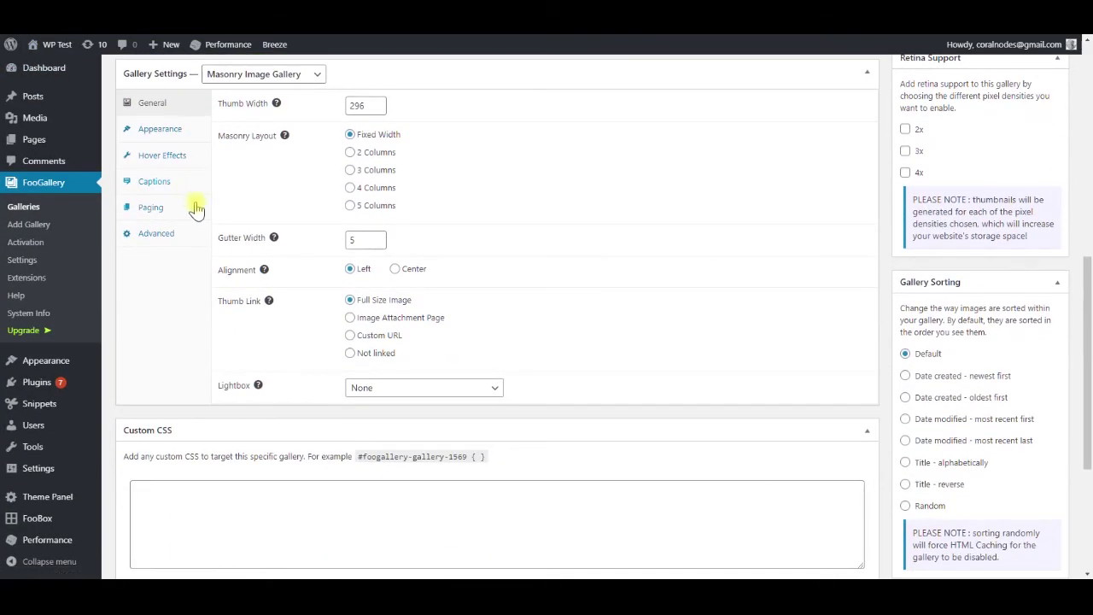
left_click(394, 388)
left_click(396, 405)
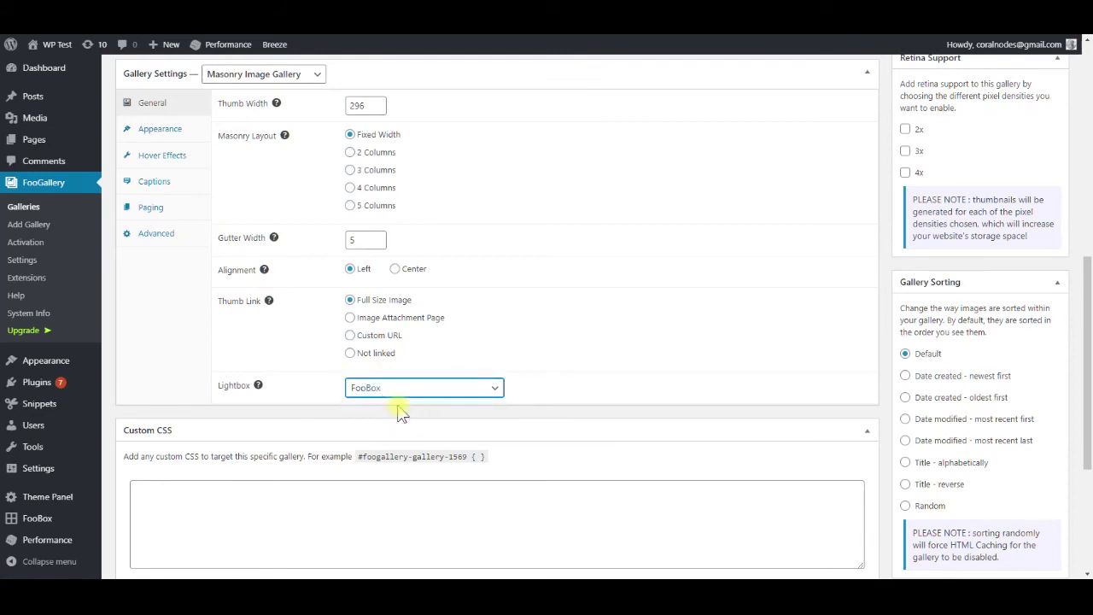
scroll(402, 398, "up", 2)
scroll(391, 391, "up", 2)
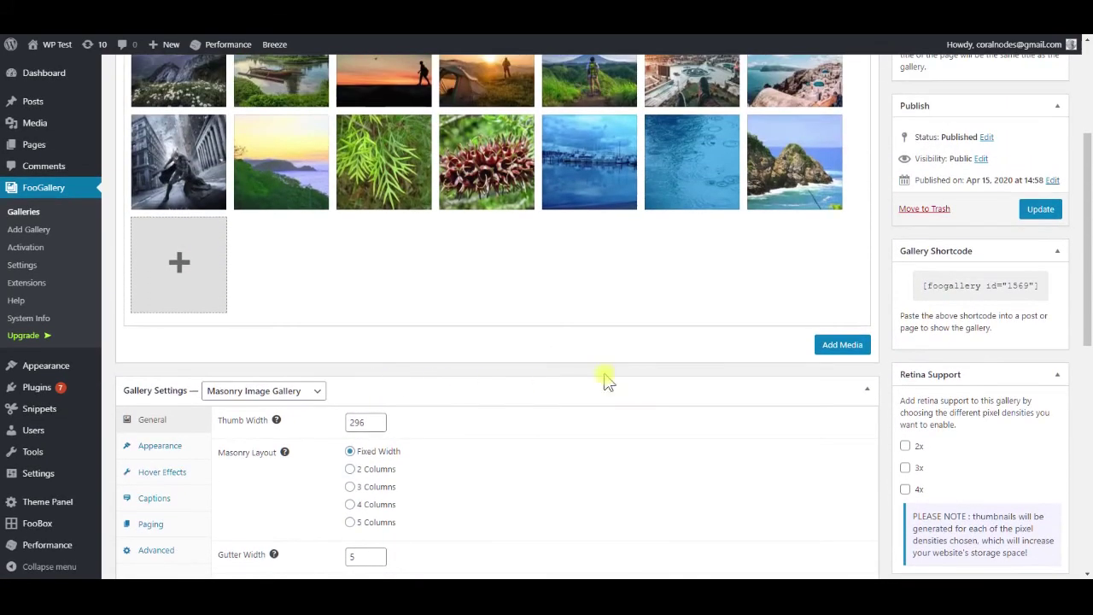
left_click(1029, 222)
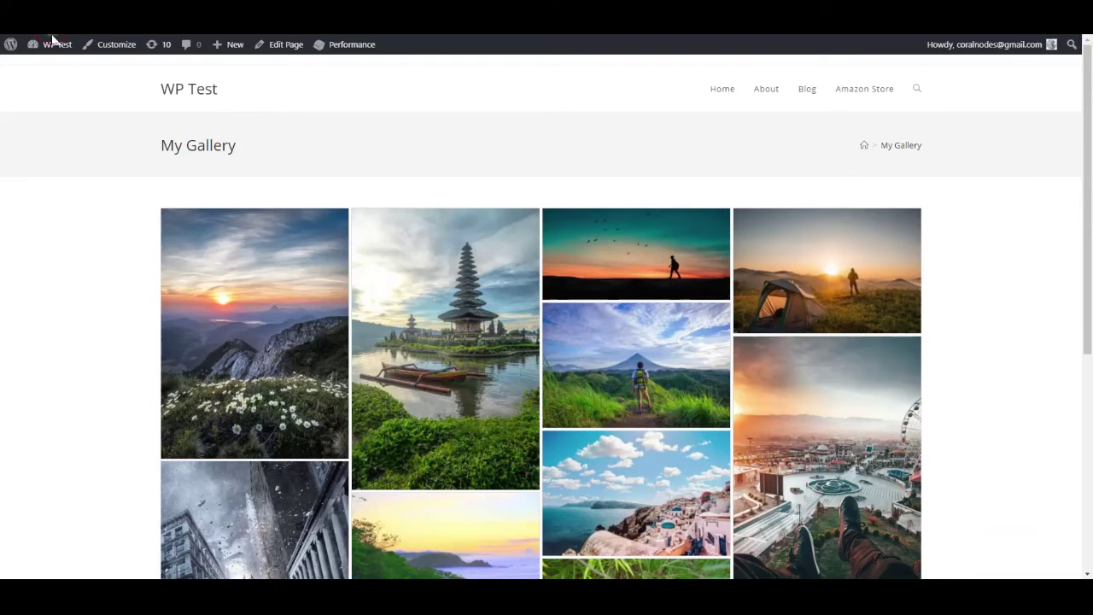
- Reload the live My Gallery page and test the lightbox by browsing from the first image to the third, then close it
left_click(51, 39)
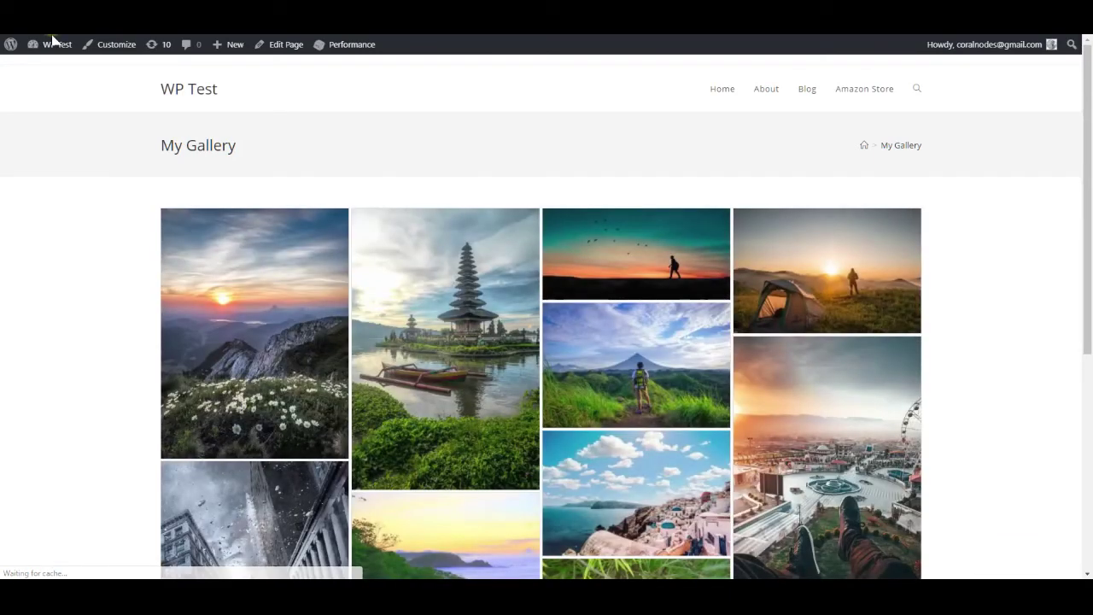
left_click(251, 330)
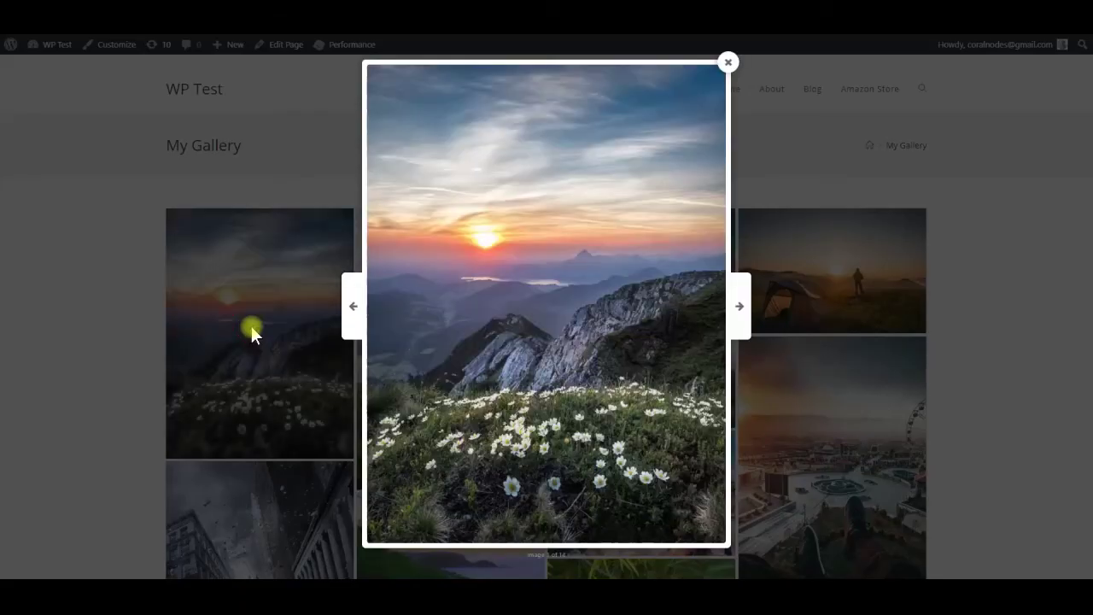
left_click(741, 314)
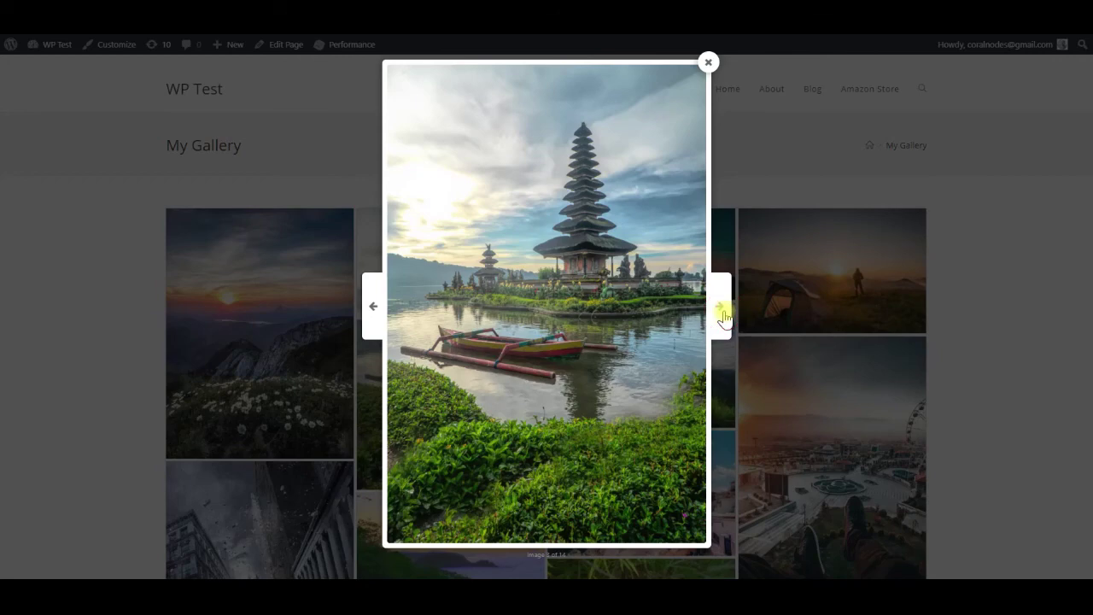
left_click(722, 315)
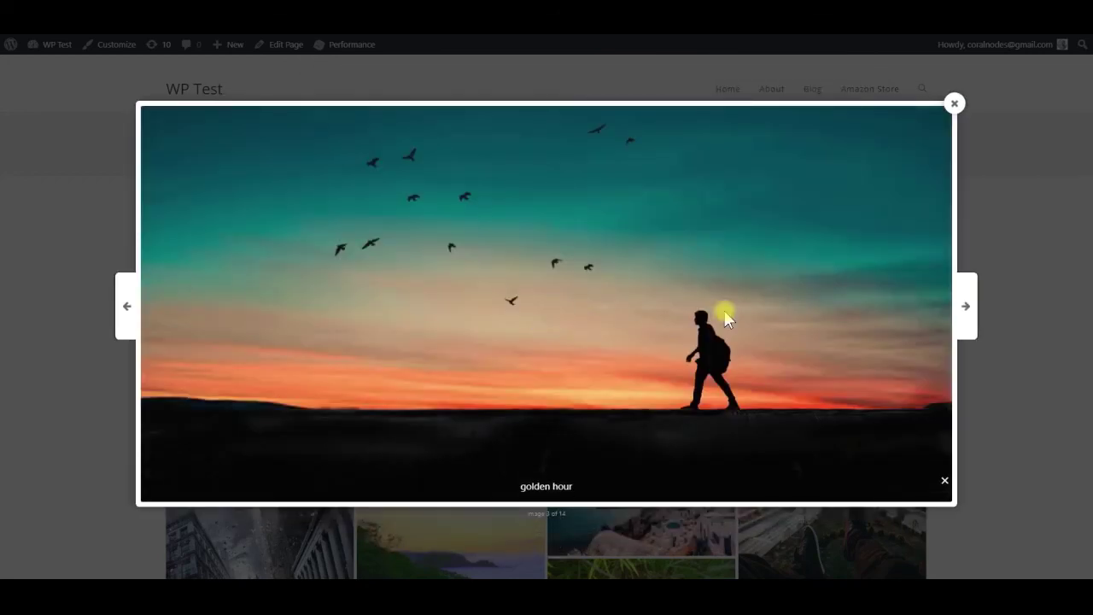
left_click(952, 104)
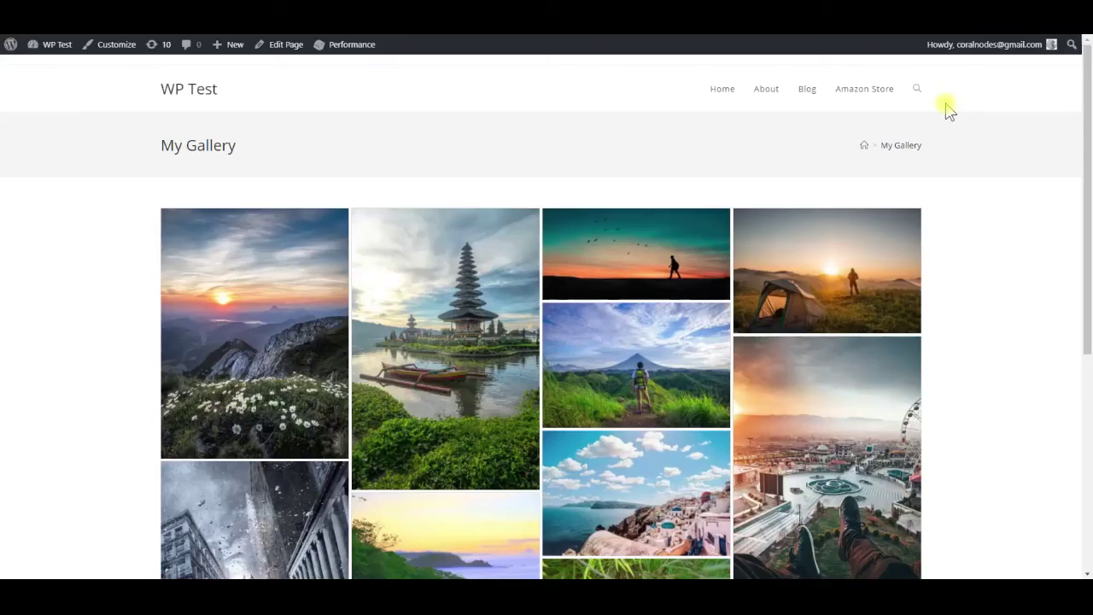